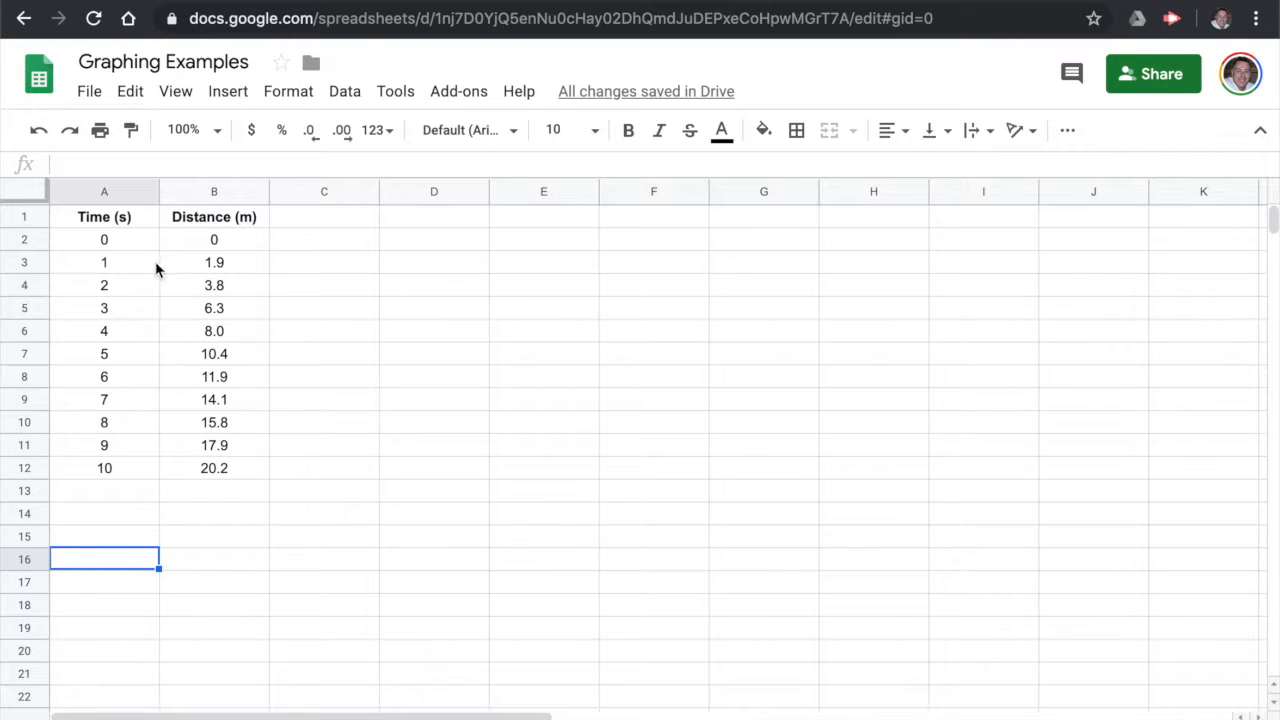
Insert a chart from the time and distance data in A1:B12 and change its type to a scatter chart.
{"action": "left_click_drag", "start_coordinate": [110, 222], "coordinate": [239, 465]}
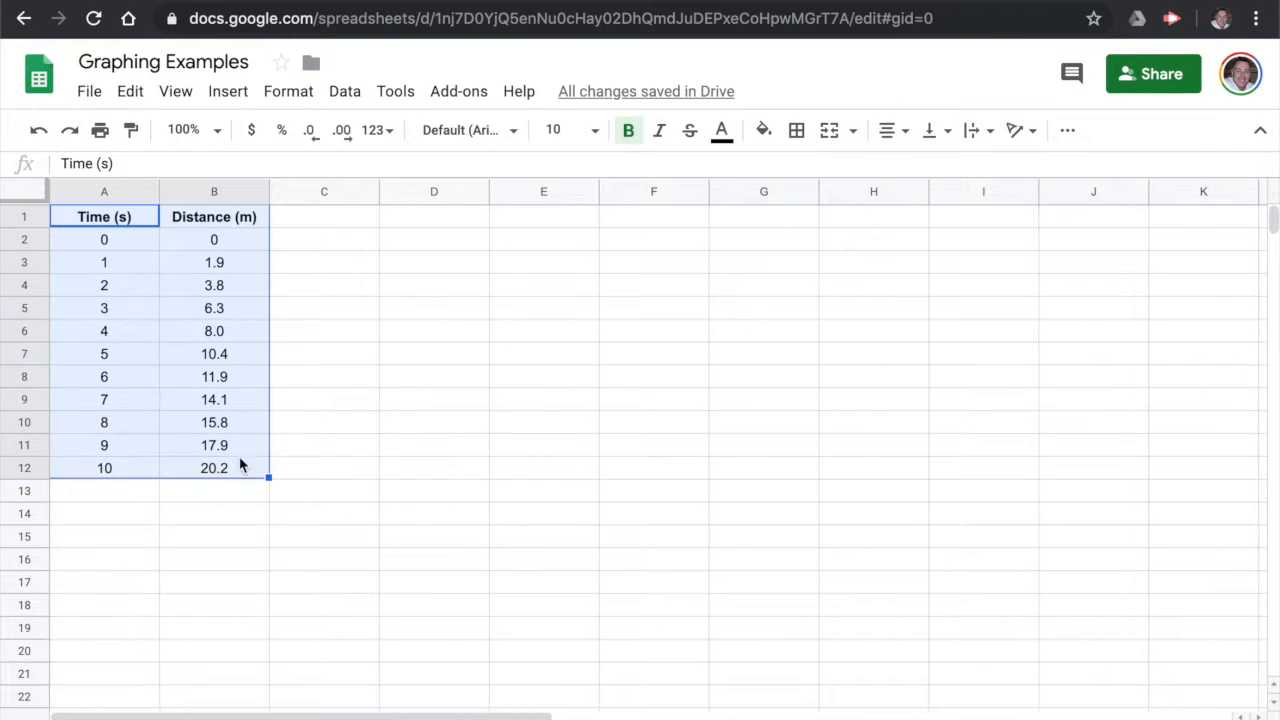
{"action": "left_click", "coordinate": [228, 93]}
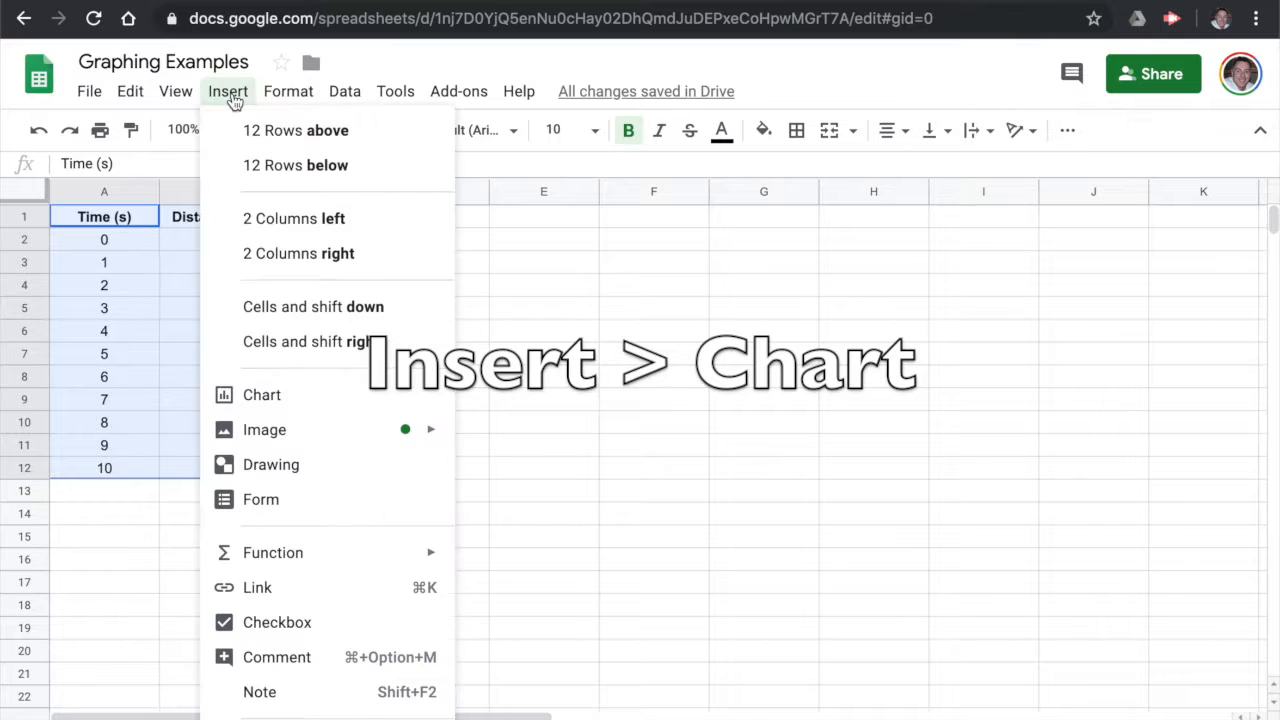
{"action": "left_click", "coordinate": [262, 396]}
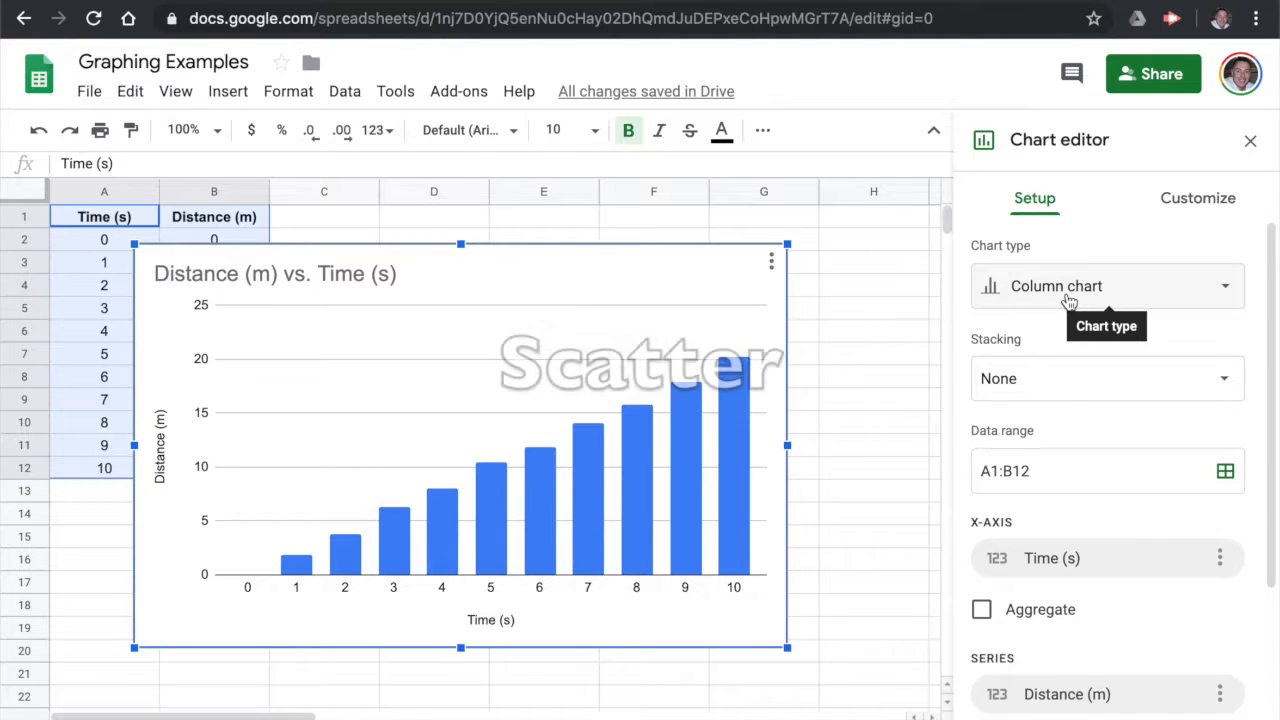
{"action": "left_click", "coordinate": [1067, 298]}
{"action": "scroll", "coordinate": [1060, 450], "scroll_direction": "down", "scroll_amount": 2}
{"action": "scroll", "coordinate": [1058, 450], "scroll_direction": "down", "scroll_amount": 4}
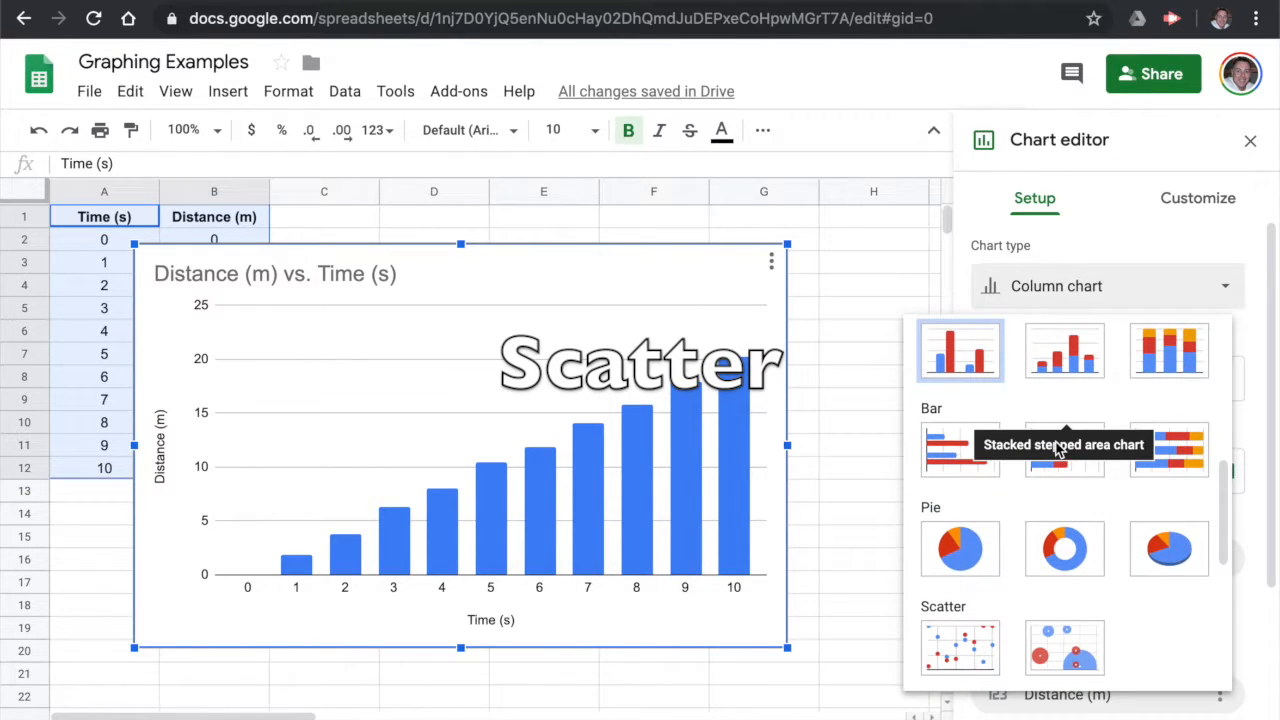
{"action": "left_click", "coordinate": [960, 655]}
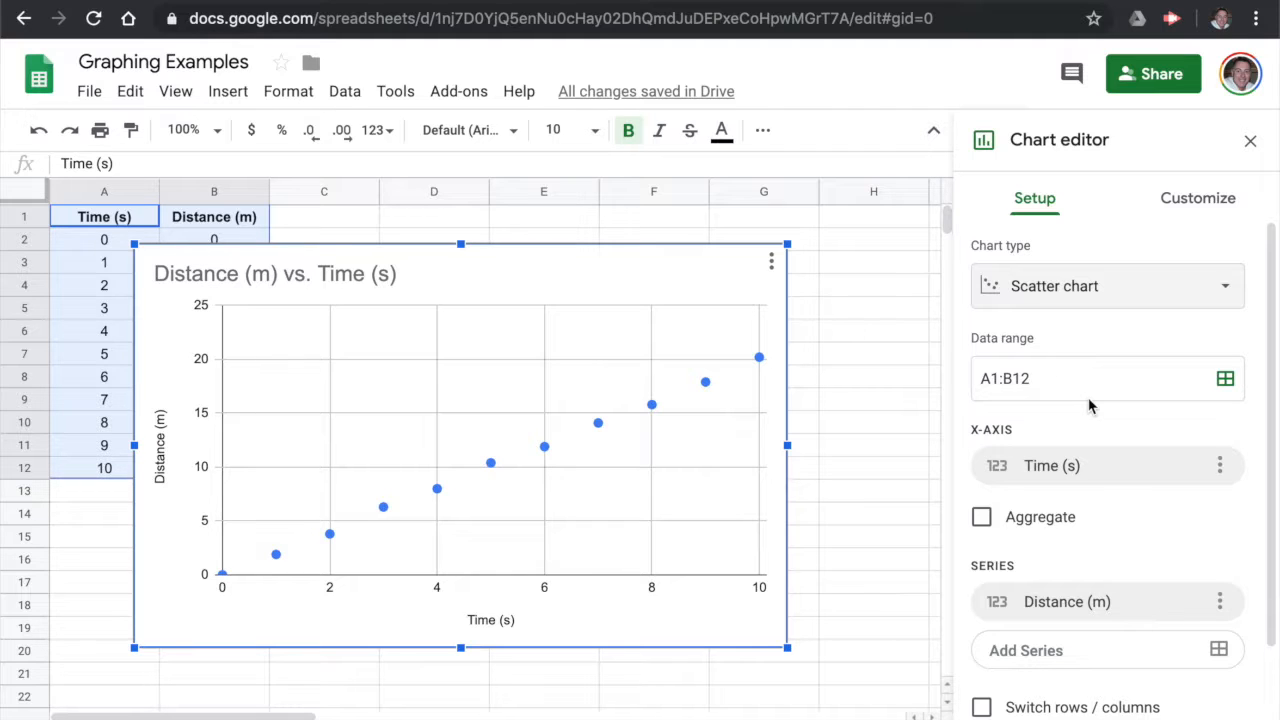
Change the chart title to "Distance vs. Time for a Rolling Cart" and center it above the plot.
{"action": "left_click", "coordinate": [1176, 205]}
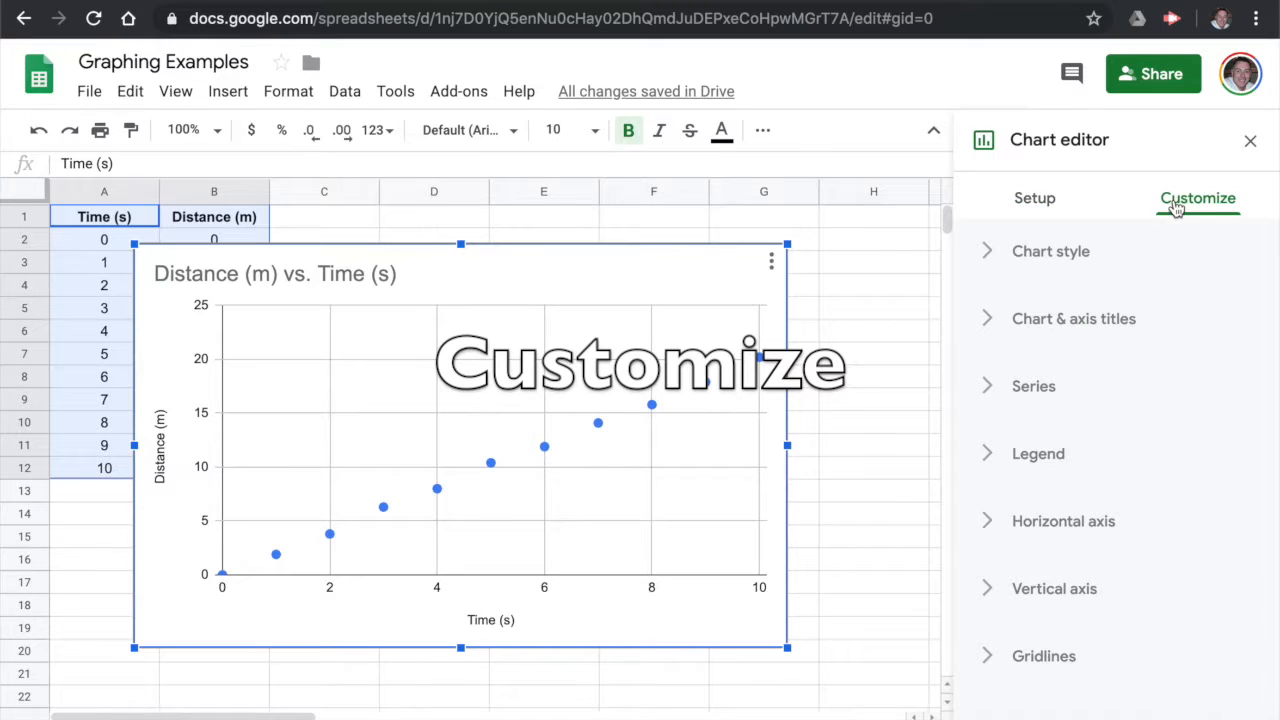
{"action": "left_click", "coordinate": [1060, 255]}
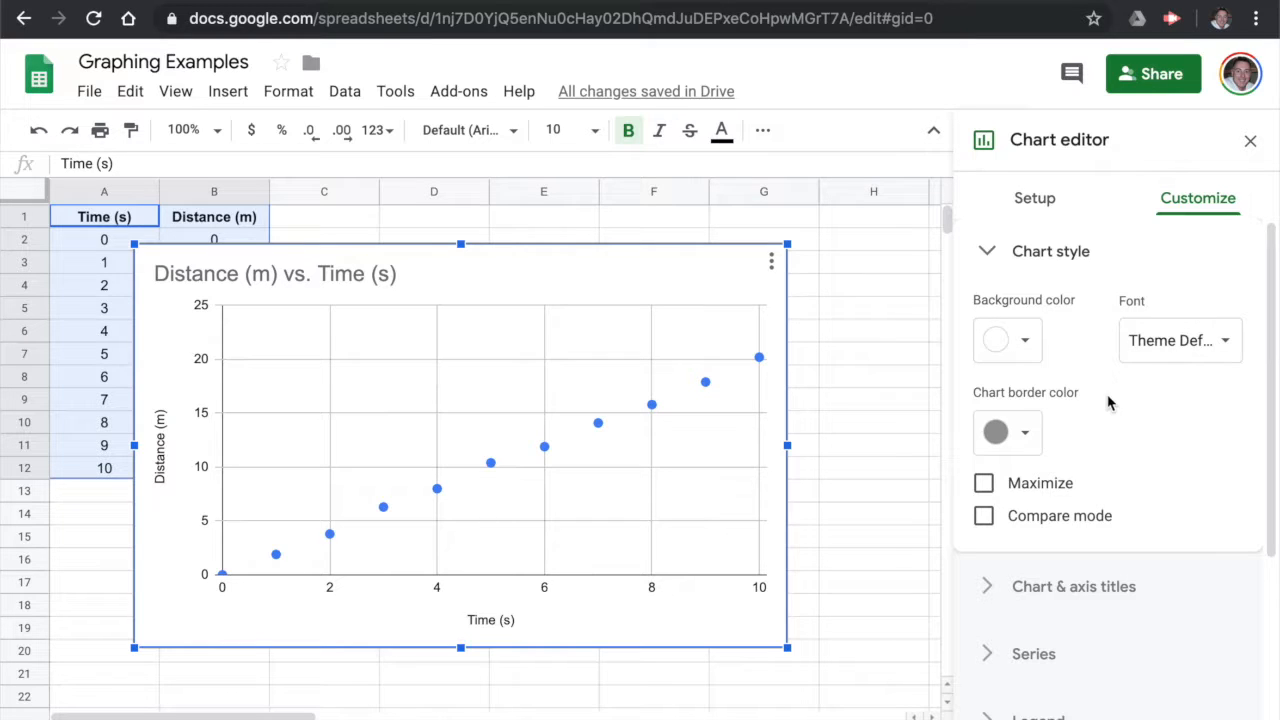
{"action": "left_click", "coordinate": [1046, 256]}
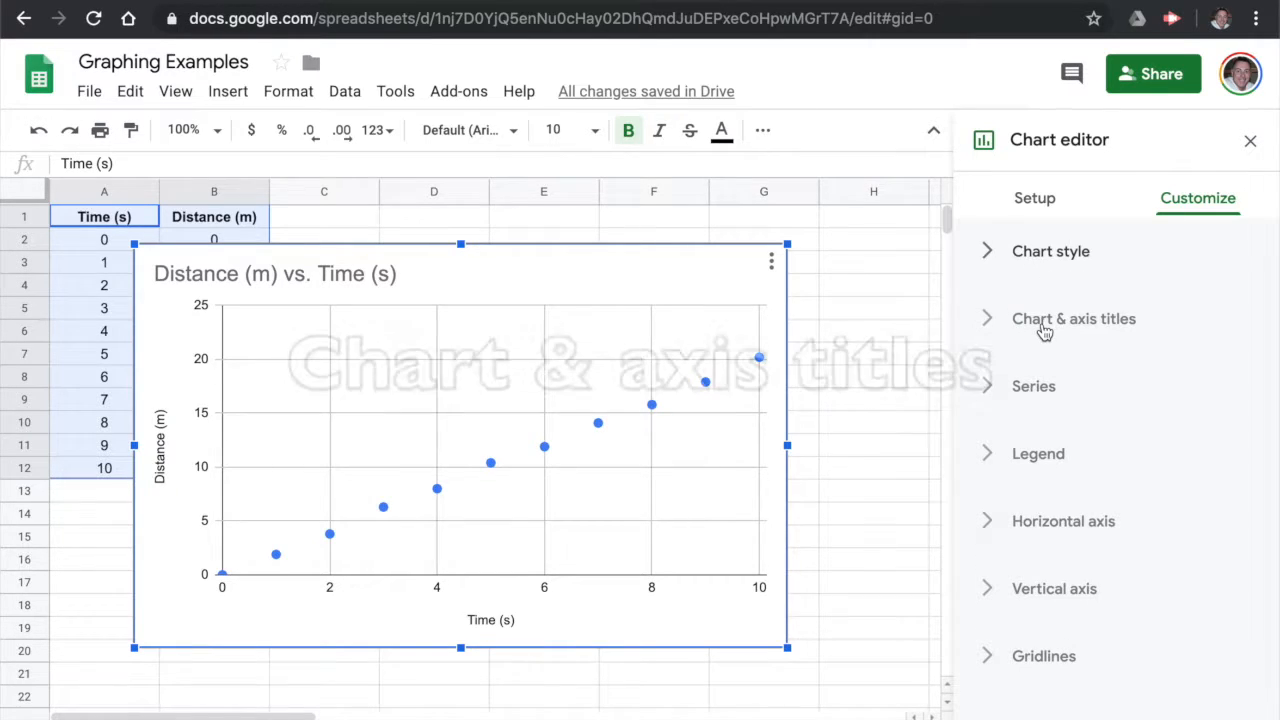
{"action": "left_click", "coordinate": [1044, 330]}
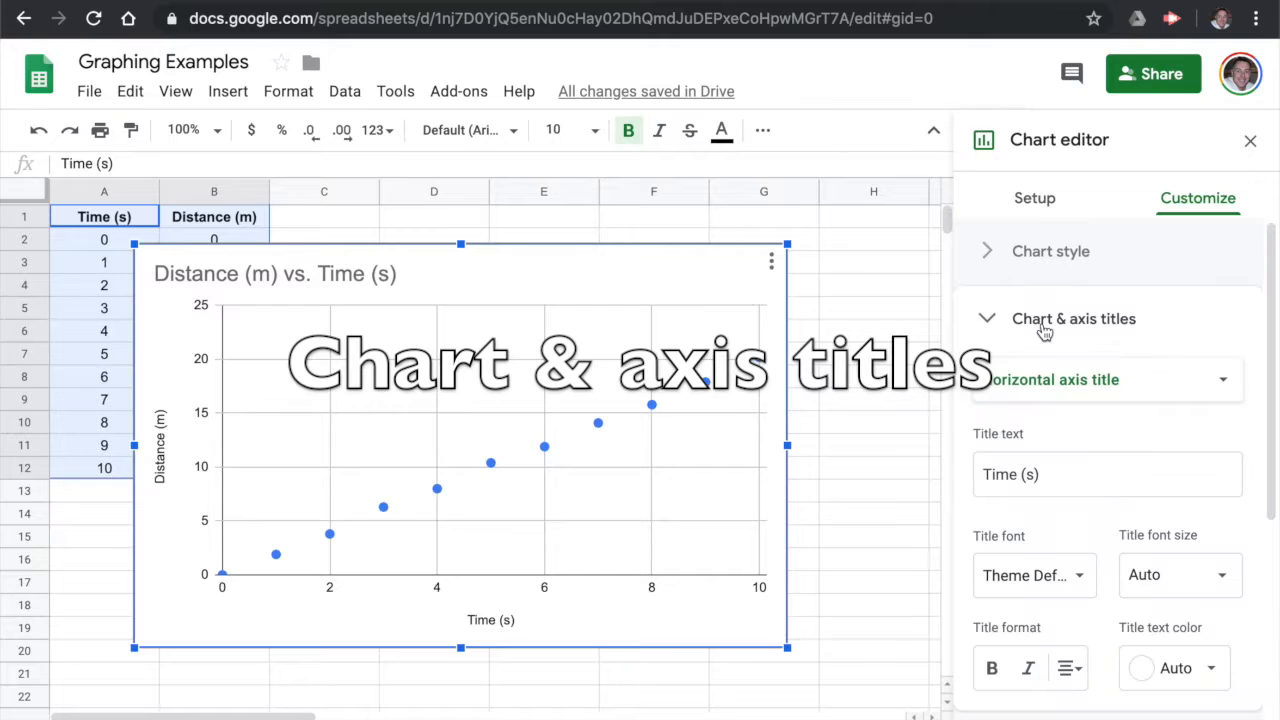
{"action": "left_click", "coordinate": [1101, 388]}
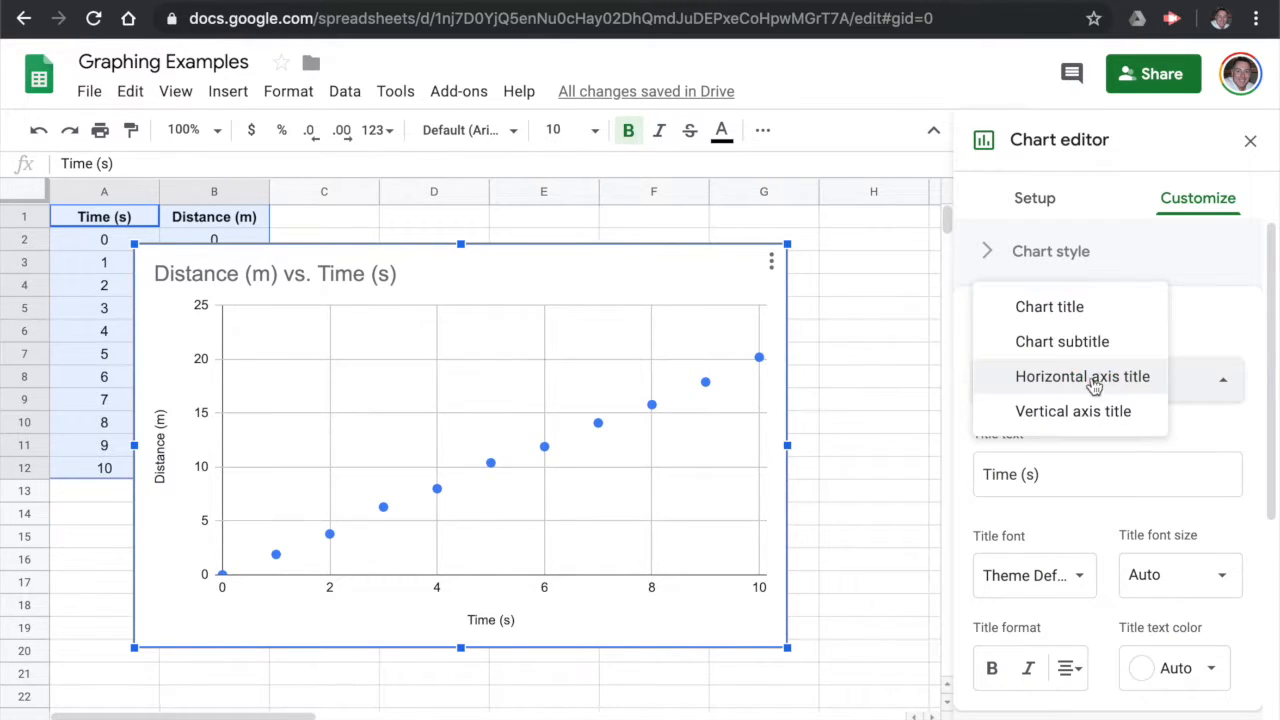
{"action": "left_click", "coordinate": [1069, 317]}
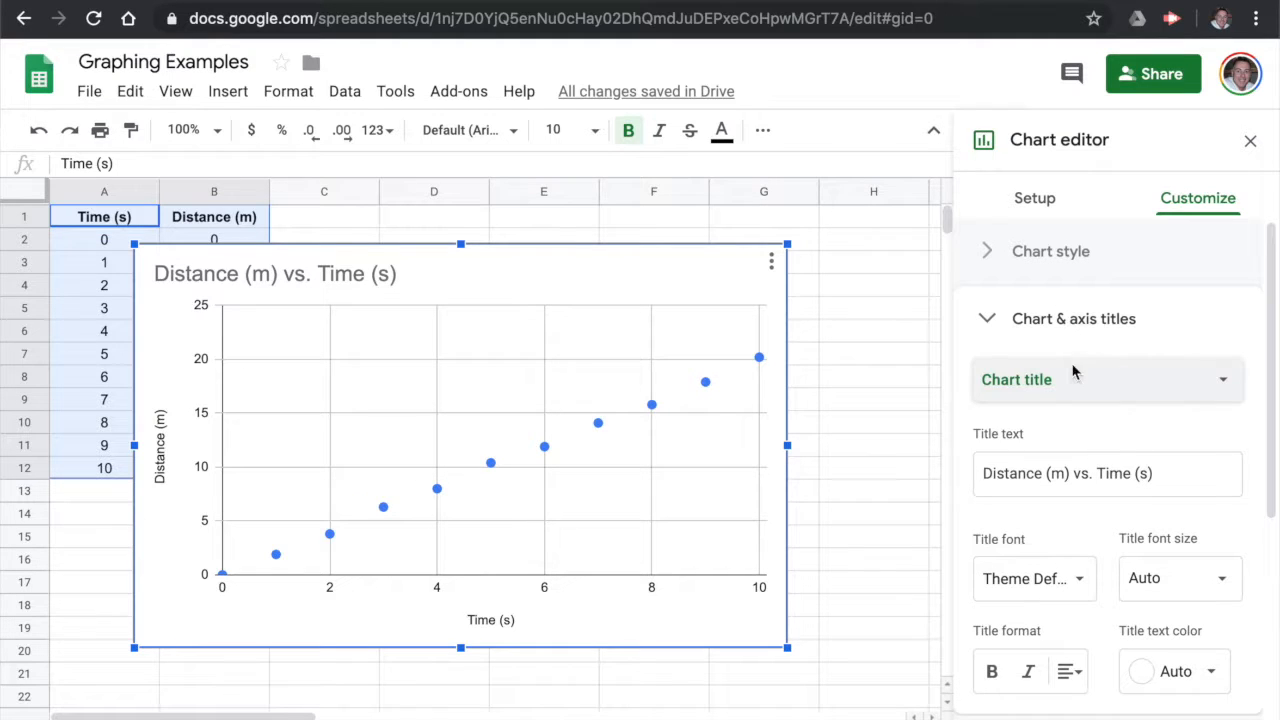
{"action": "left_click", "coordinate": [1068, 470]}
{"action": "key", "text": "BackSpace"}
{"action": "key", "text": "BackSpace"}
{"action": "key", "text": "BackSpace"}
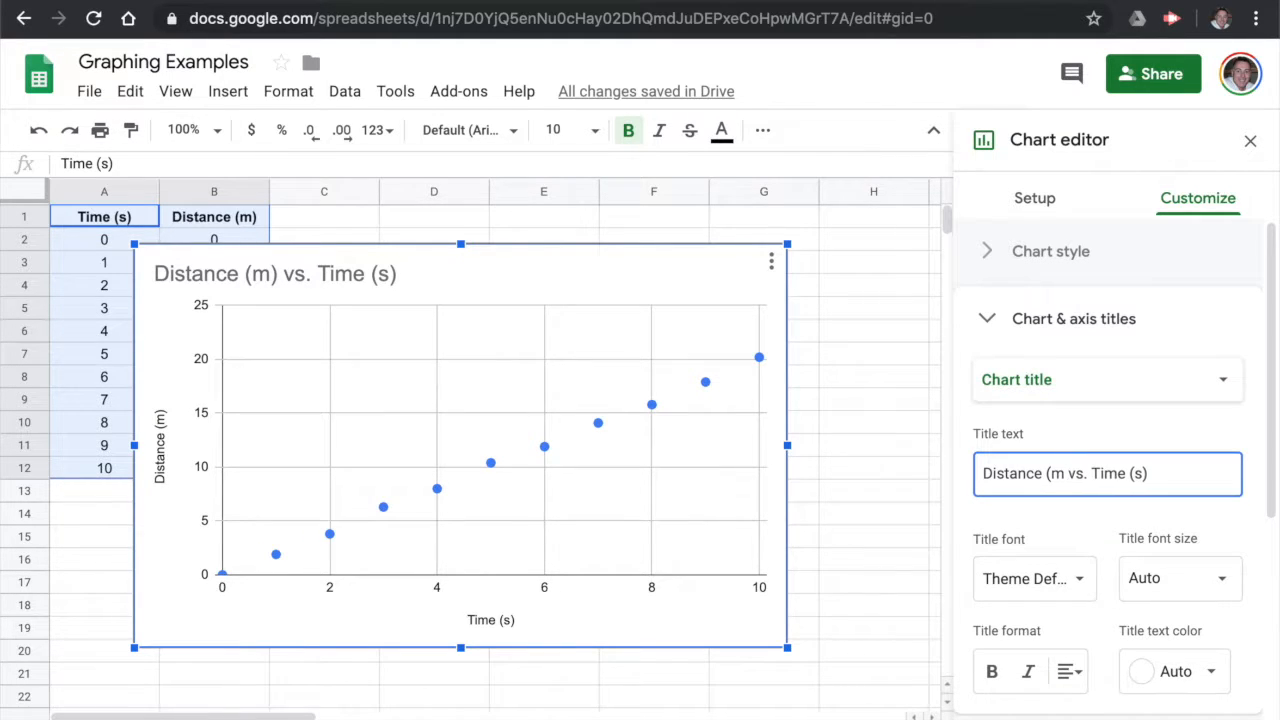
{"action": "key", "text": "BackSpace"}
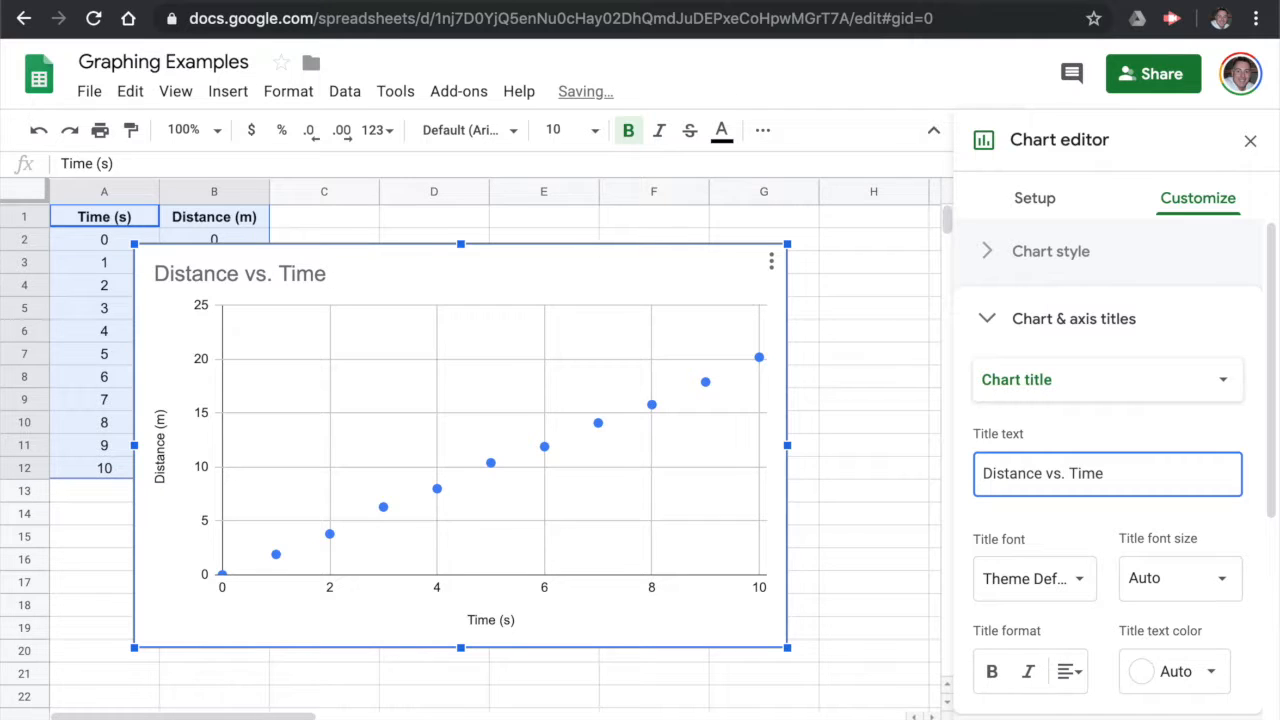
{"action": "type", "text": "for a Rolling Cart"}
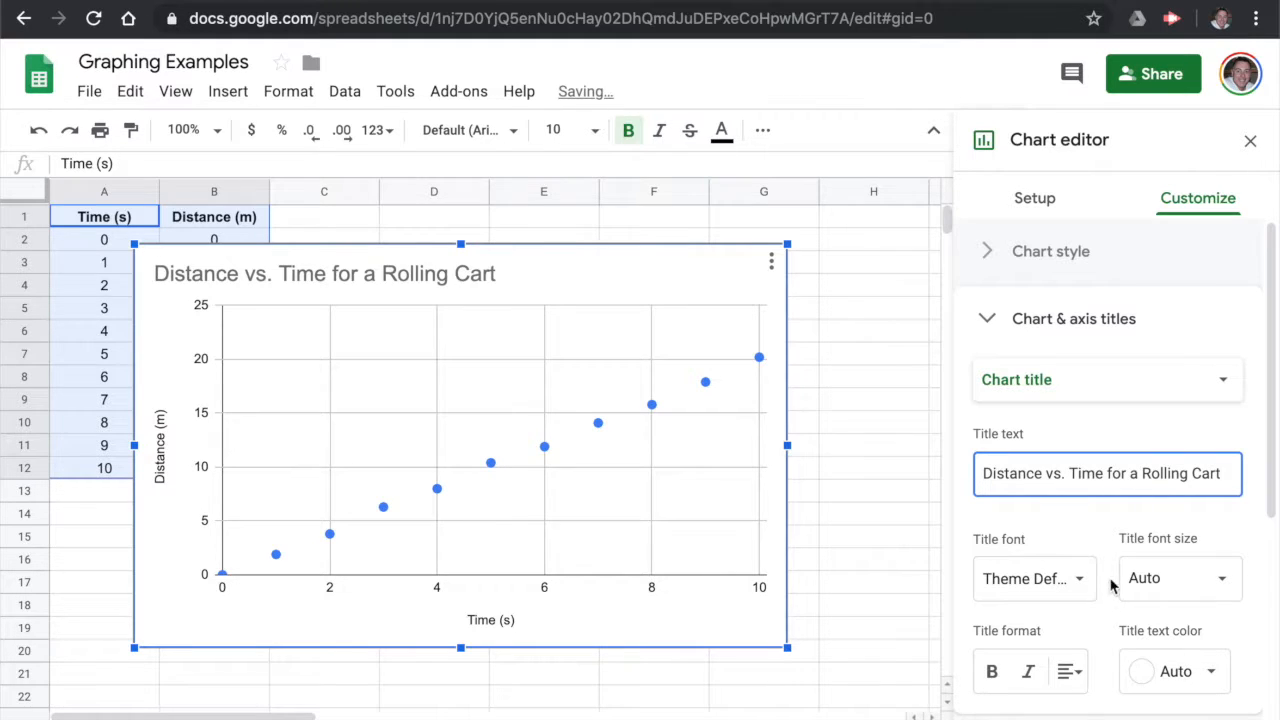
{"action": "left_click", "coordinate": [1070, 672]}
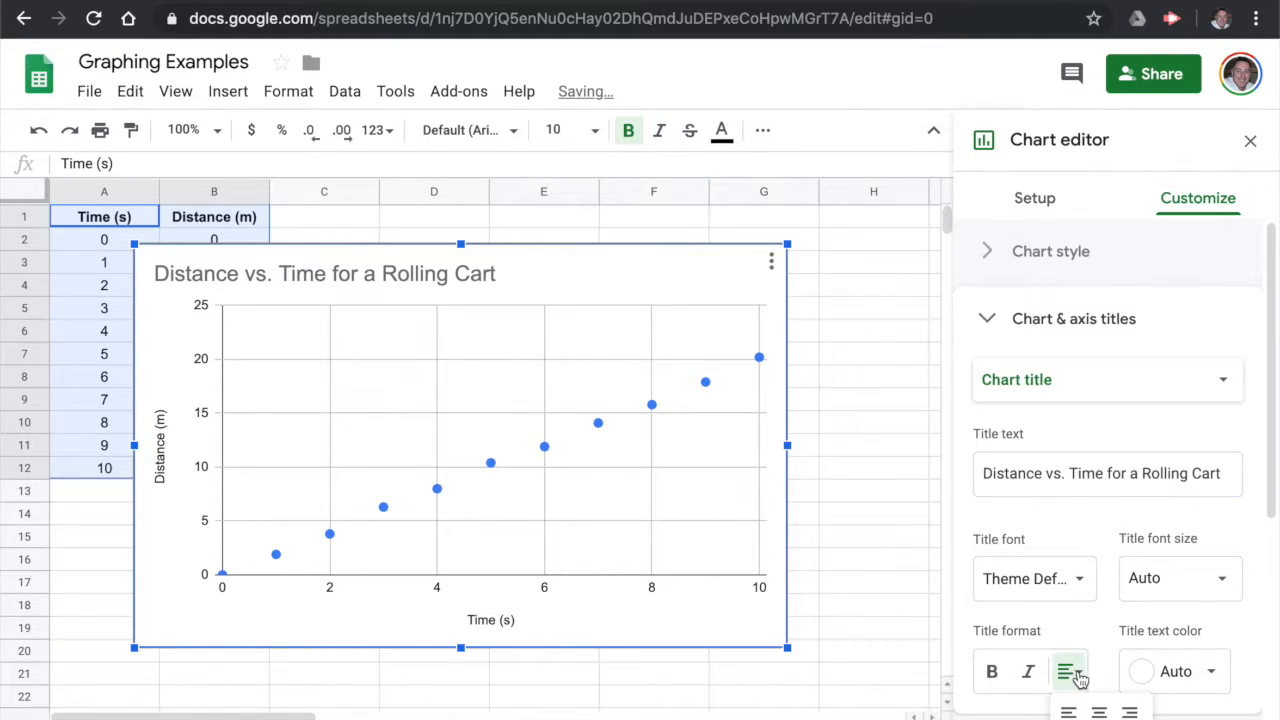
{"action": "left_click", "coordinate": [1103, 714]}
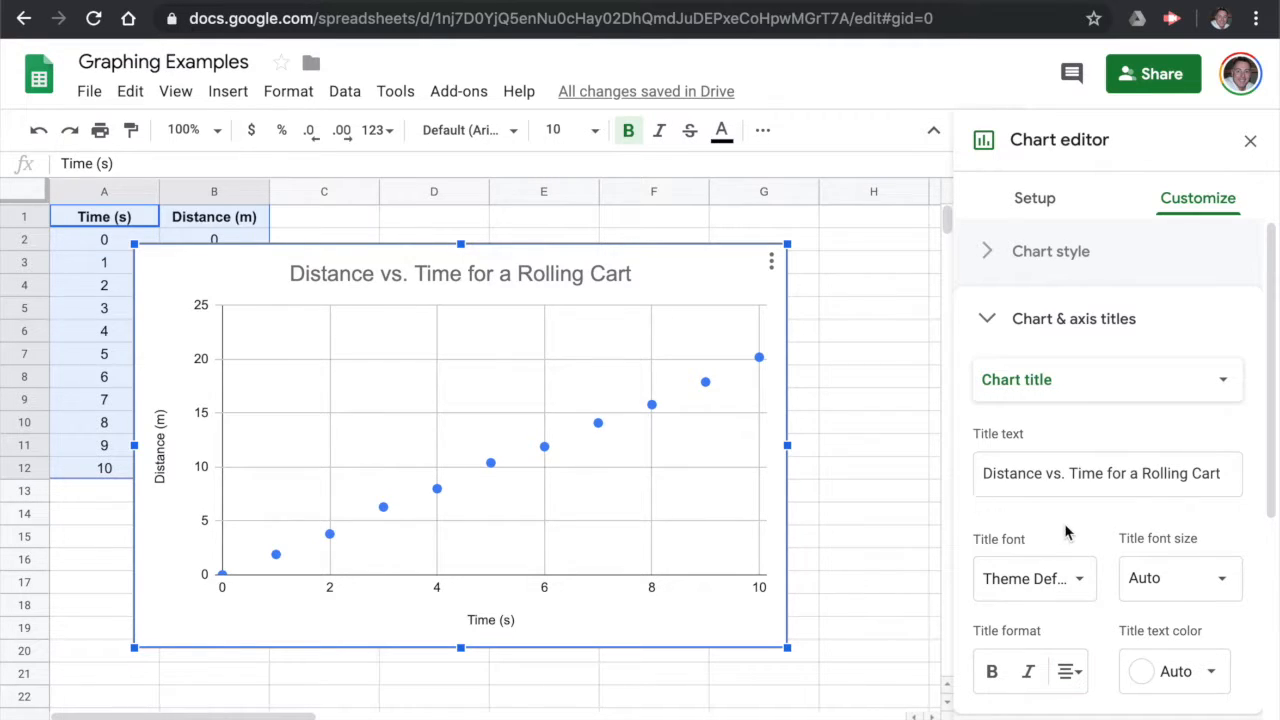
Review the chart's horizontal and vertical axis title settings.
{"action": "left_click", "coordinate": [1115, 398]}
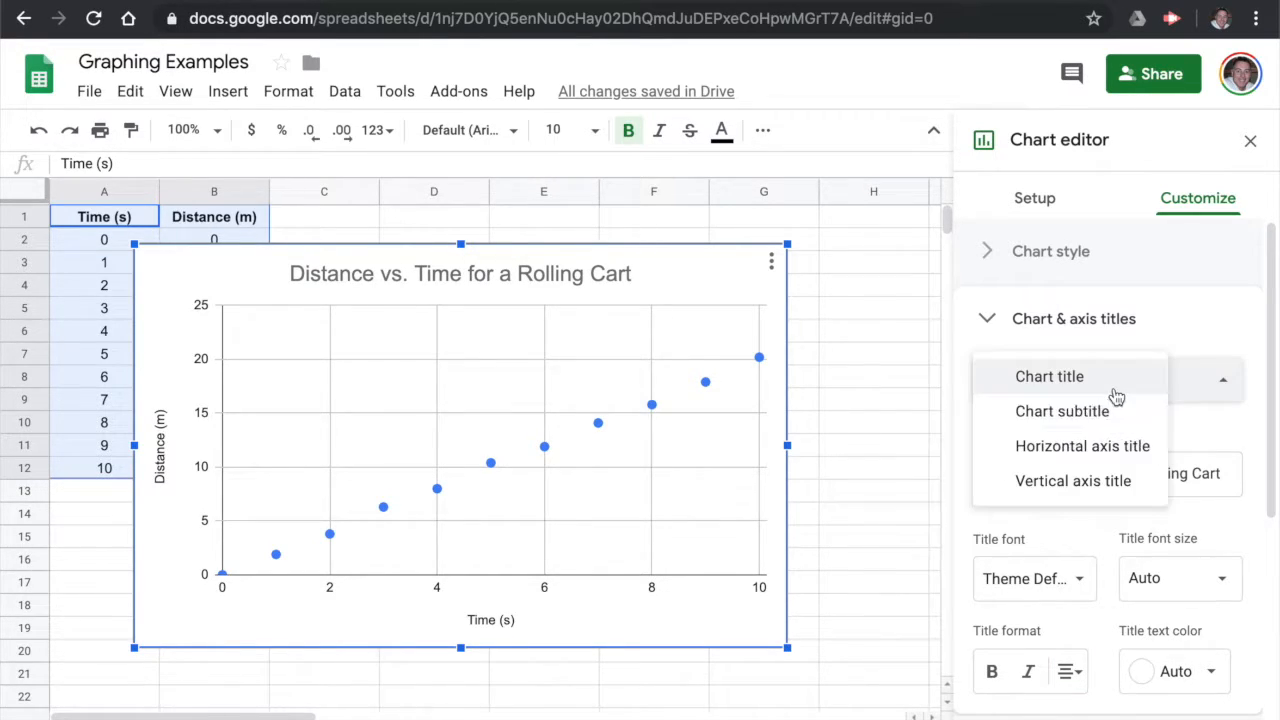
{"action": "left_click", "coordinate": [1090, 448]}
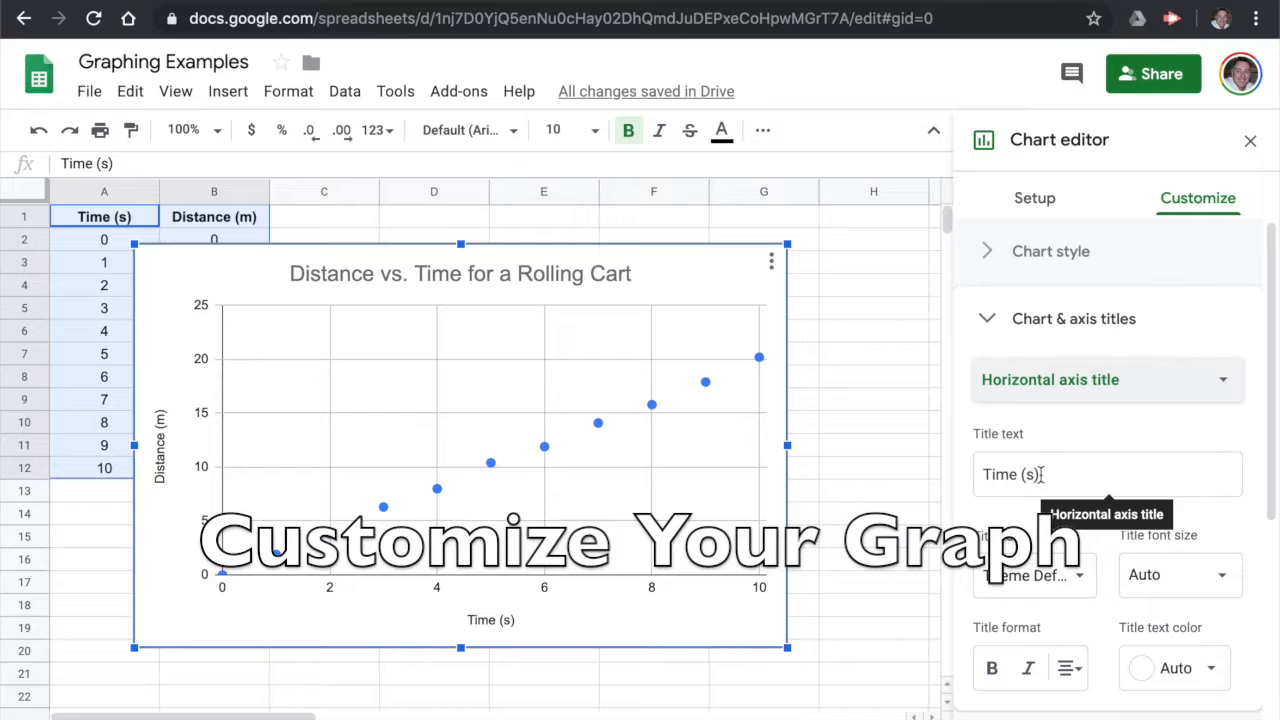
{"action": "left_click", "coordinate": [1092, 385]}
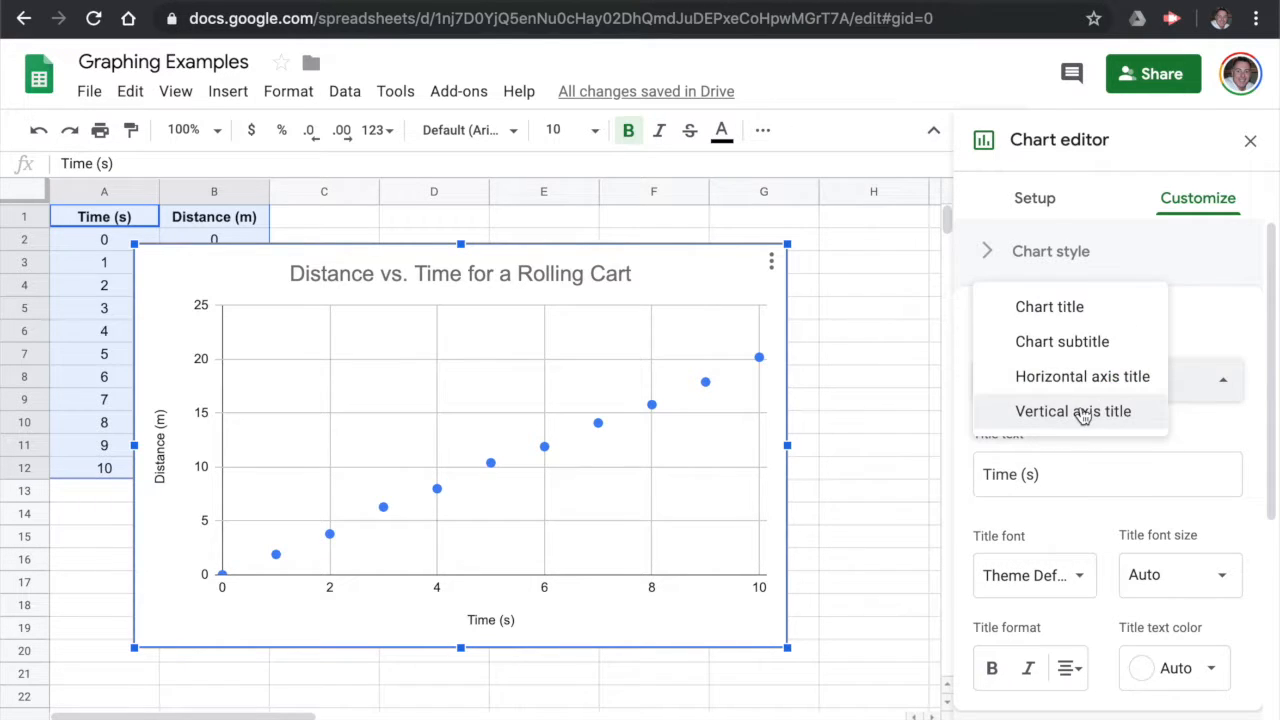
{"action": "left_click", "coordinate": [1083, 414]}
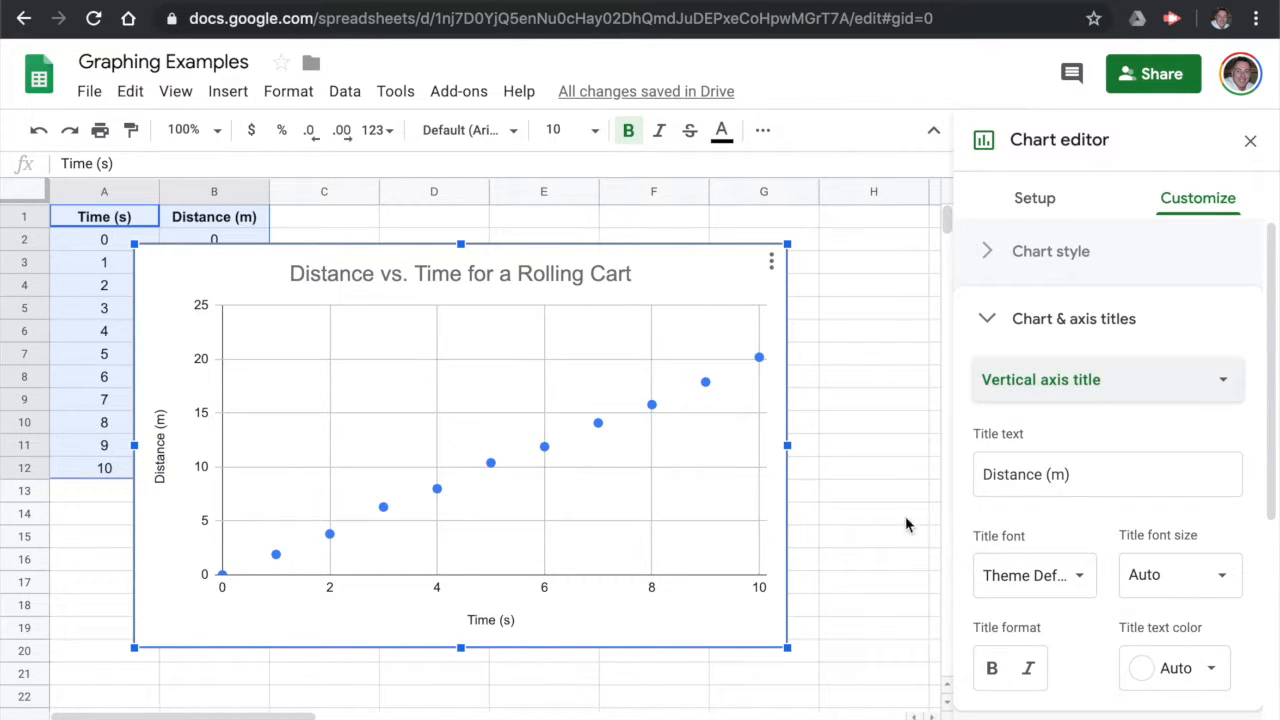
{"action": "left_click", "coordinate": [1112, 383]}
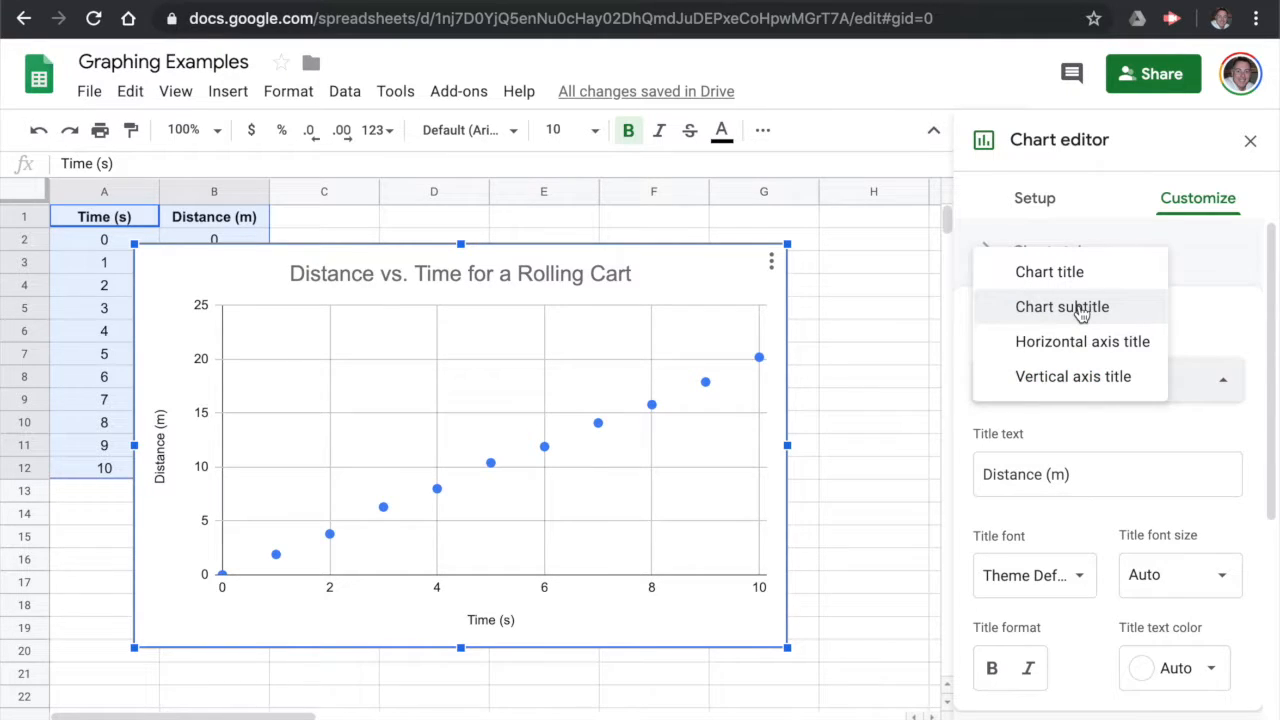
{"action": "left_click", "coordinate": [1200, 316]}
{"action": "left_click", "coordinate": [1209, 316]}
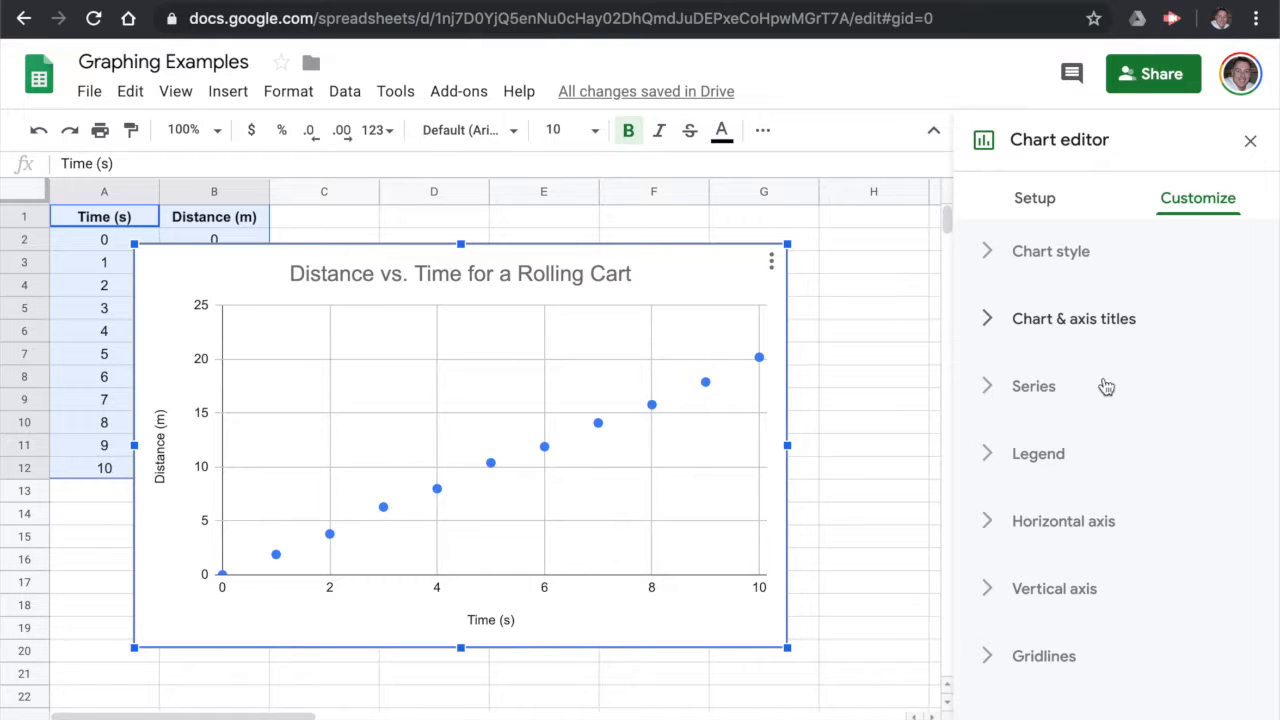
Add a linear trendline to the Distance (m) series of the scatter chart.
{"action": "left_click", "coordinate": [988, 390]}
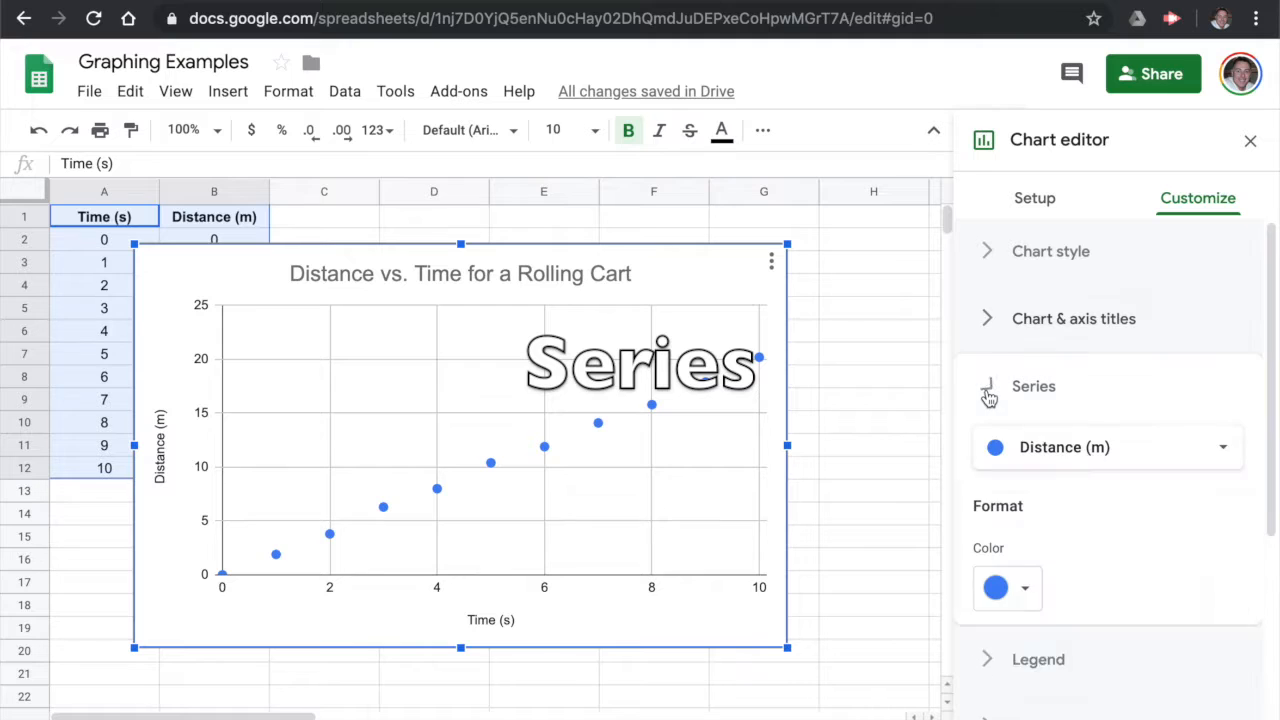
{"action": "scroll", "coordinate": [1090, 398], "scroll_direction": "down", "scroll_amount": 2}
{"action": "scroll", "coordinate": [1090, 398], "scroll_direction": "down", "scroll_amount": 3}
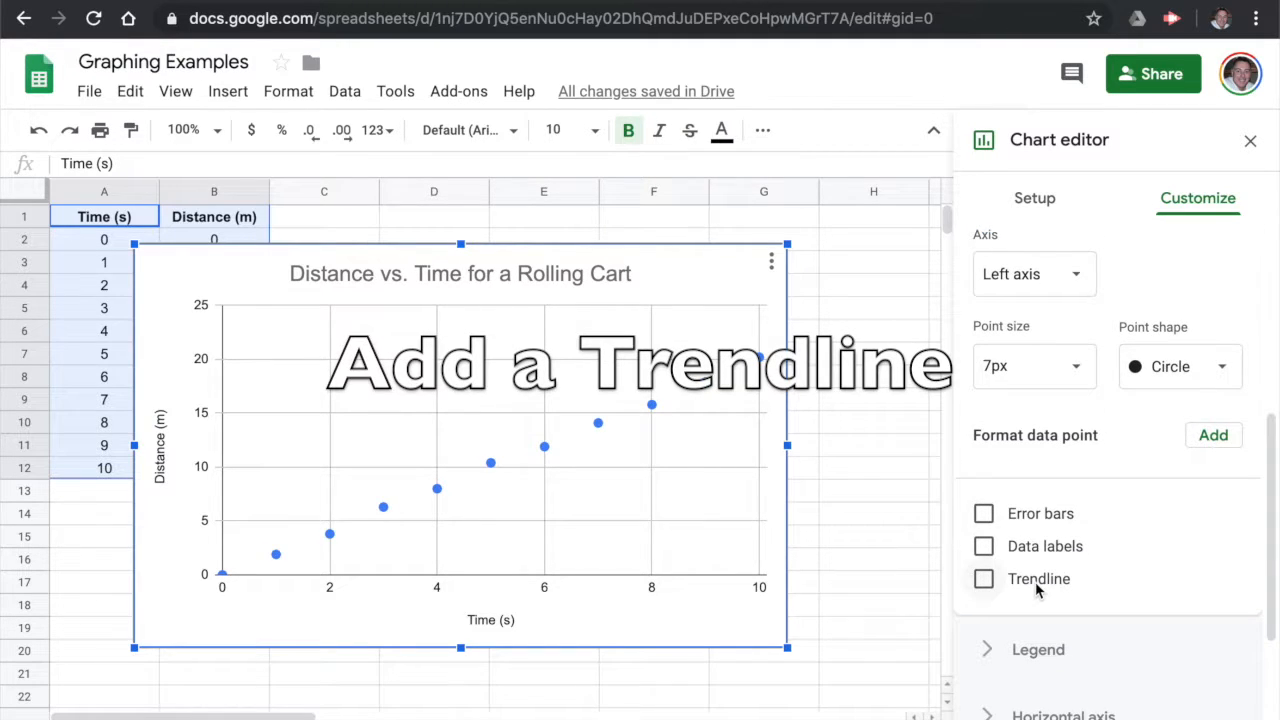
{"action": "left_click", "coordinate": [984, 579]}
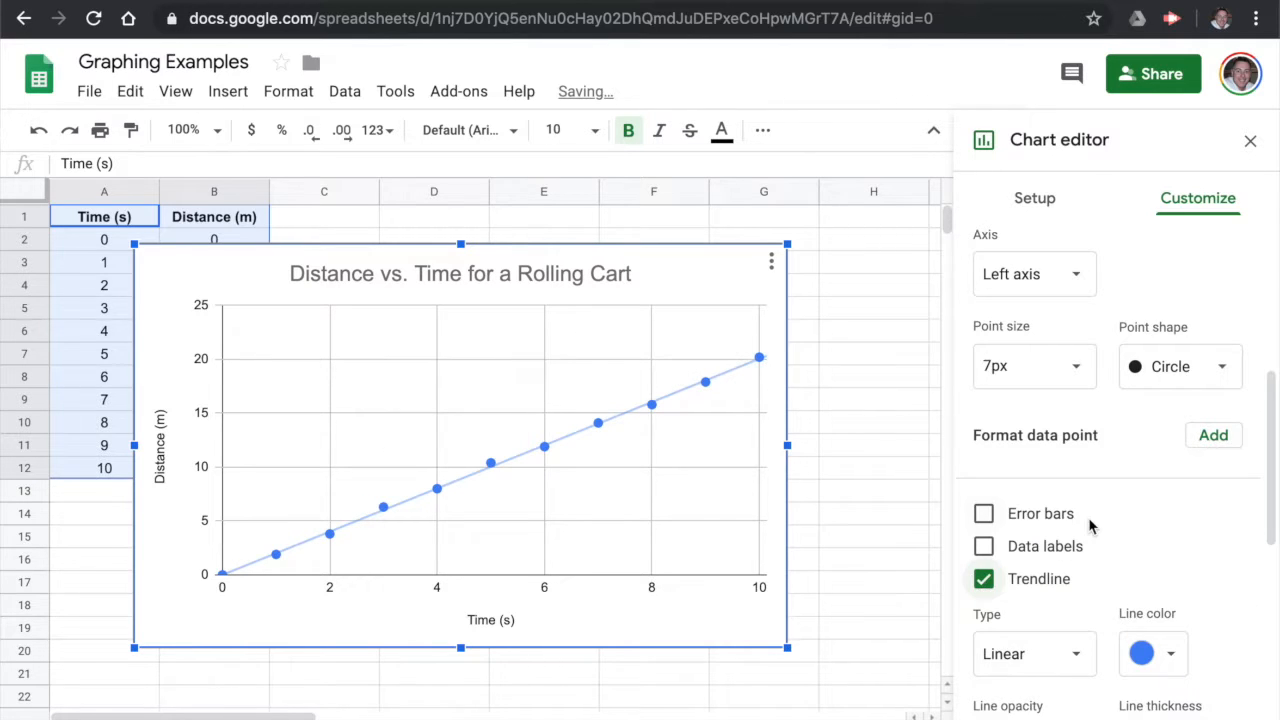
{"action": "scroll", "coordinate": [1062, 548], "scroll_direction": "down", "scroll_amount": 2}
{"action": "left_click", "coordinate": [1080, 470]}
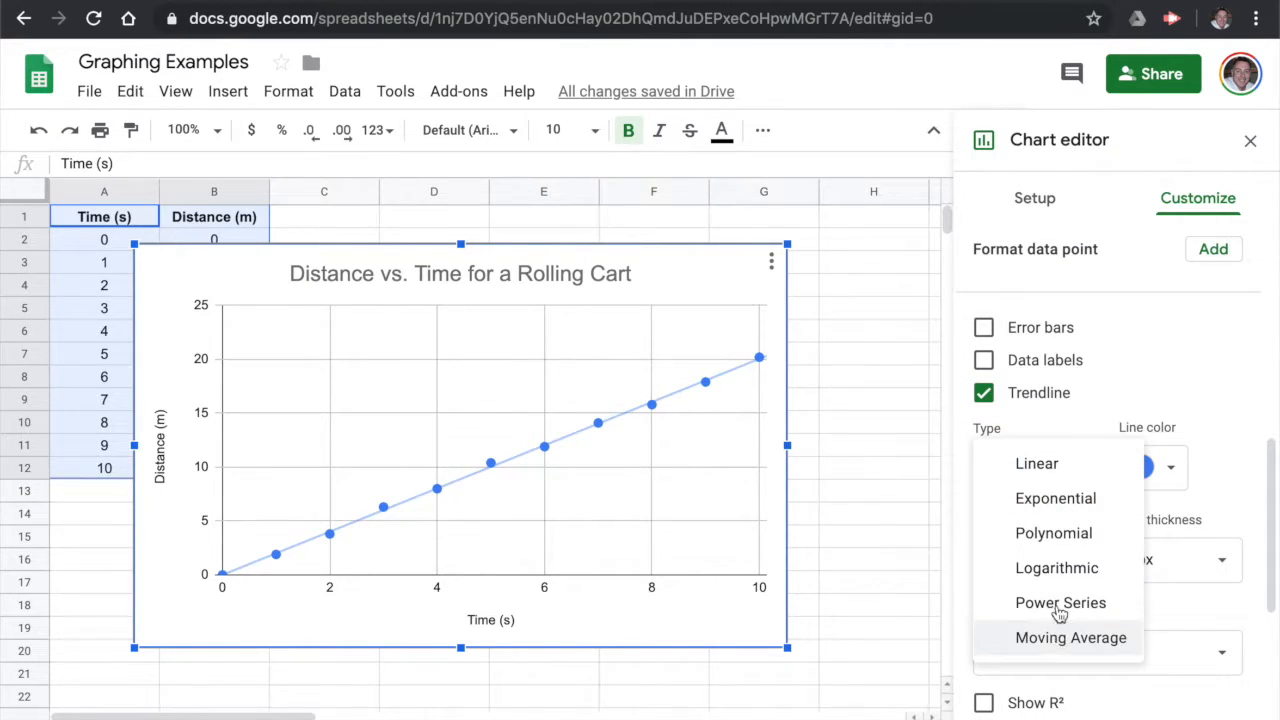
{"action": "left_click", "coordinate": [1045, 472]}
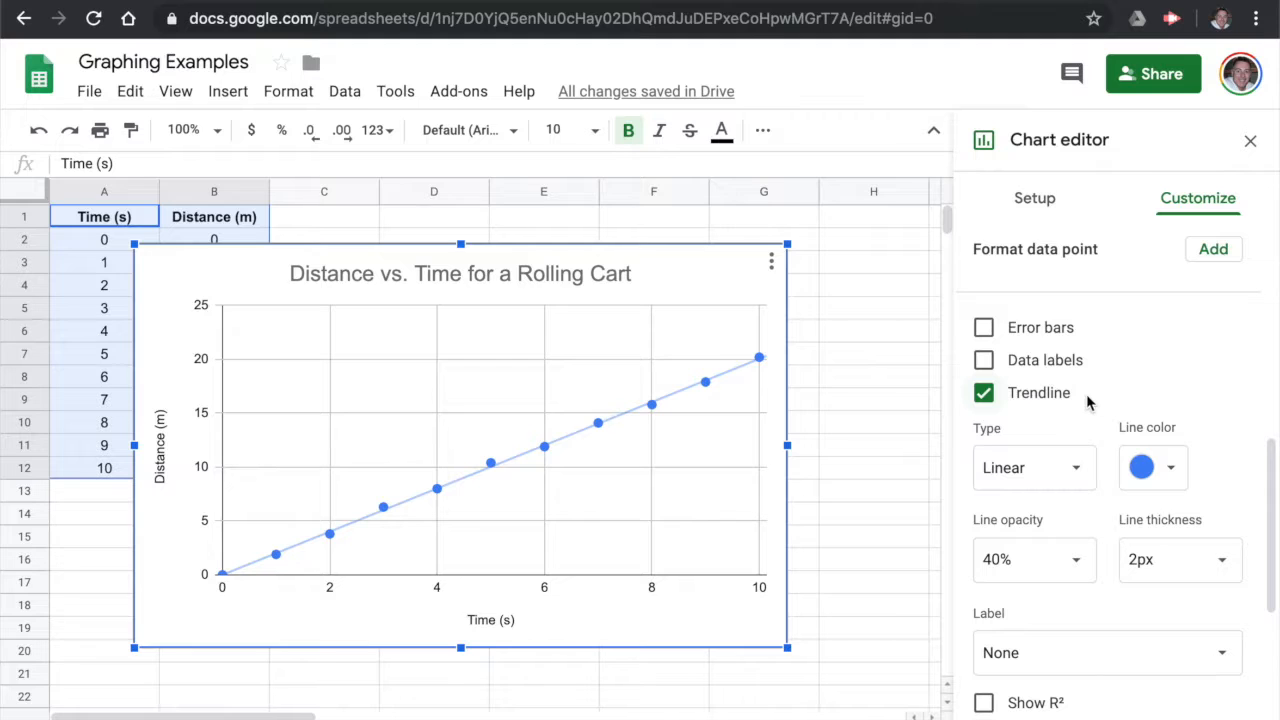
{"action": "scroll", "coordinate": [1088, 402], "scroll_direction": "up", "scroll_amount": 5}
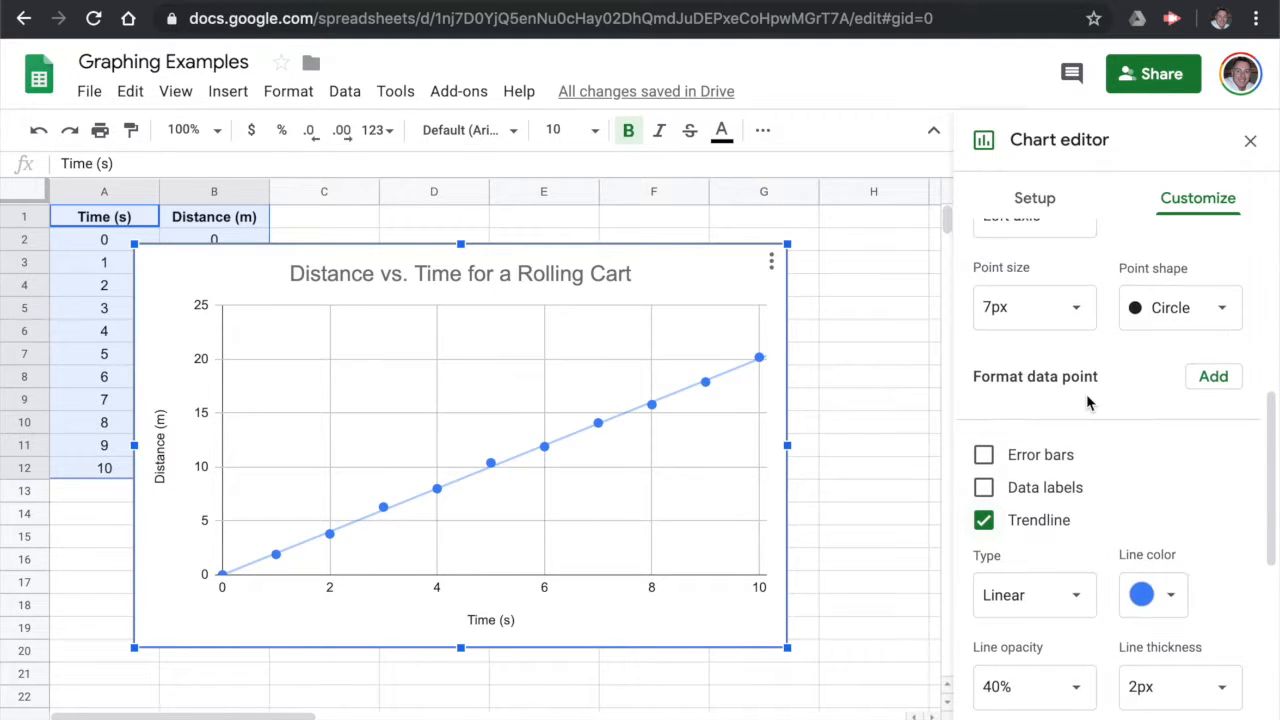
{"action": "scroll", "coordinate": [1088, 402], "scroll_direction": "up", "scroll_amount": 2}
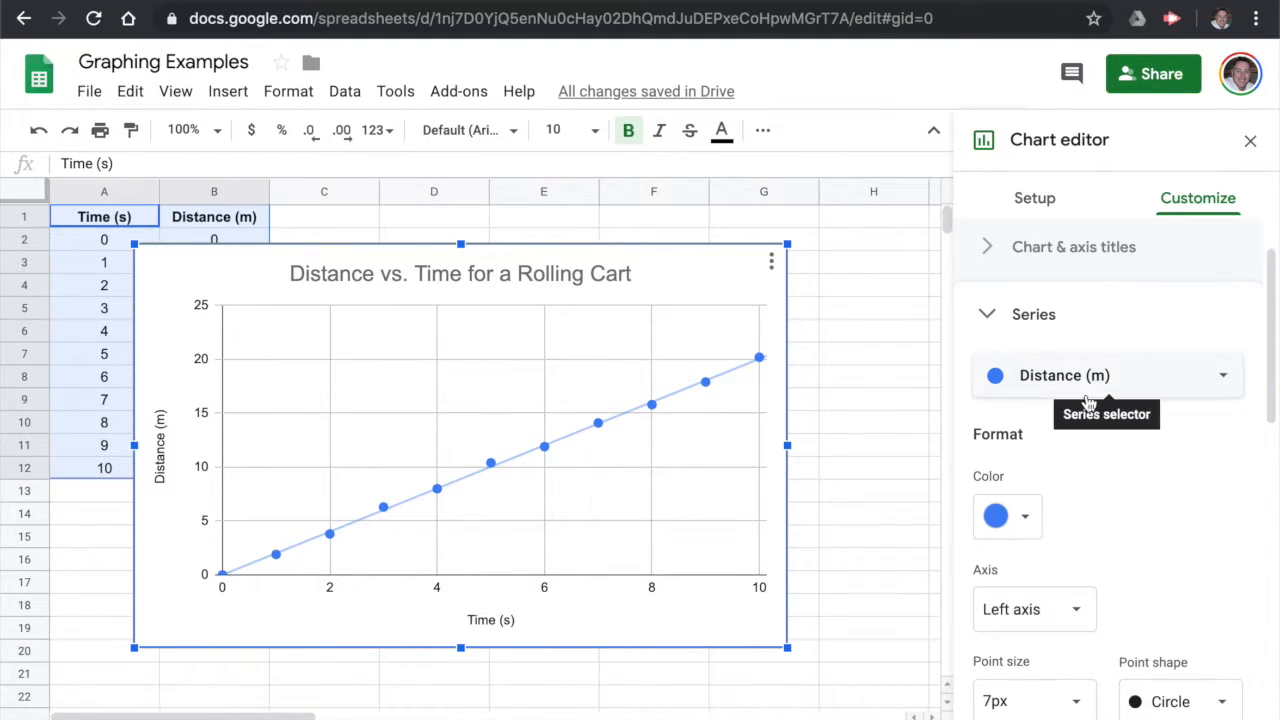
{"action": "left_click", "coordinate": [990, 316]}
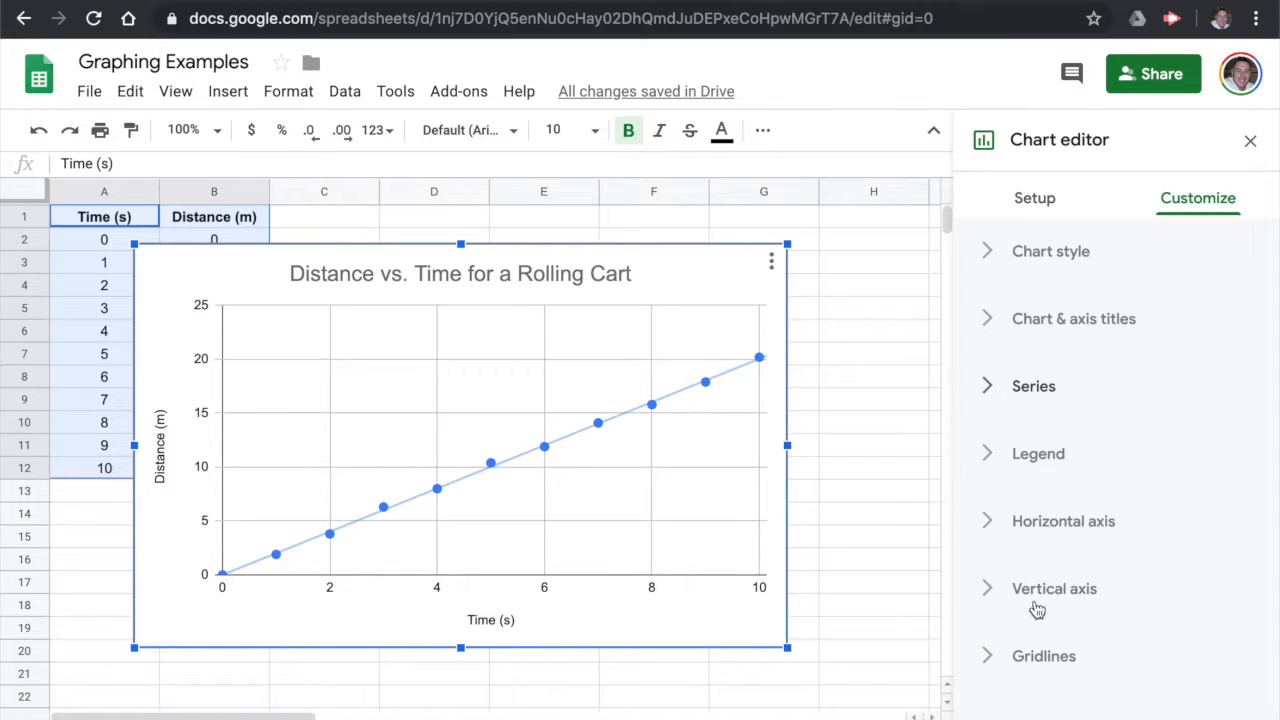
Set the minor gridline count of the chart's vertical axis to 4.
{"action": "left_click", "coordinate": [995, 664]}
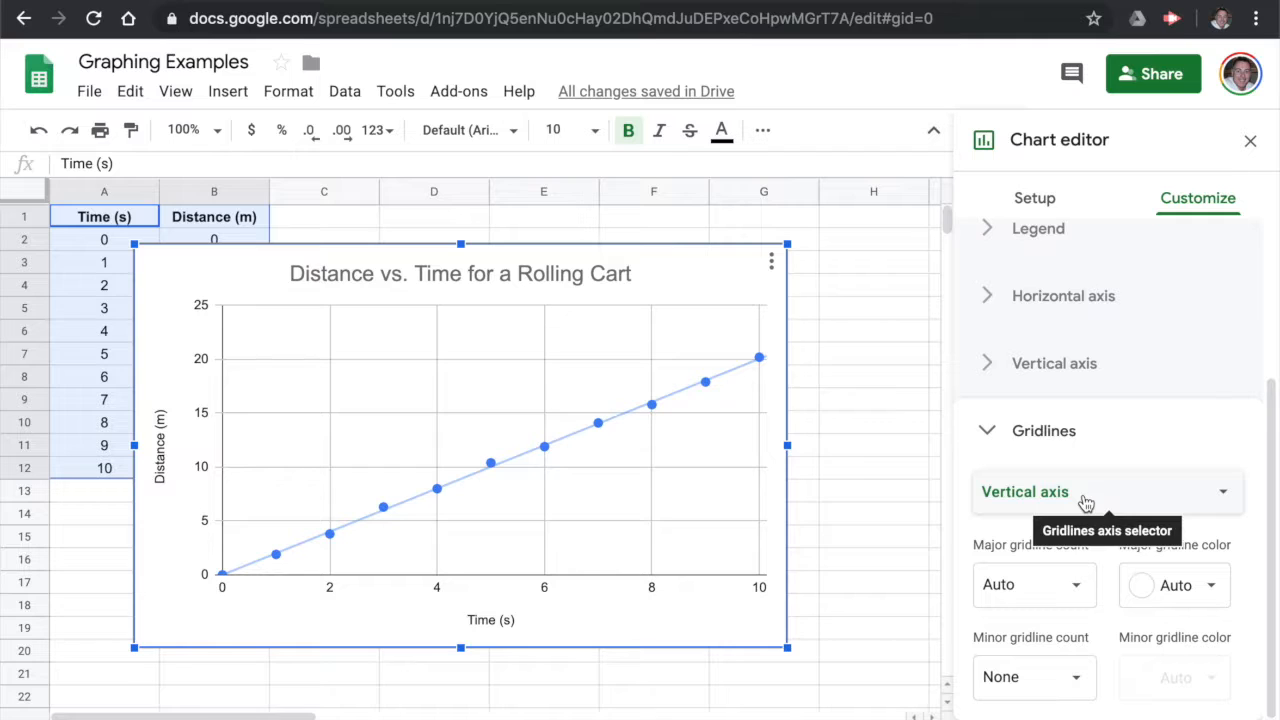
{"action": "left_click", "coordinate": [1086, 502]}
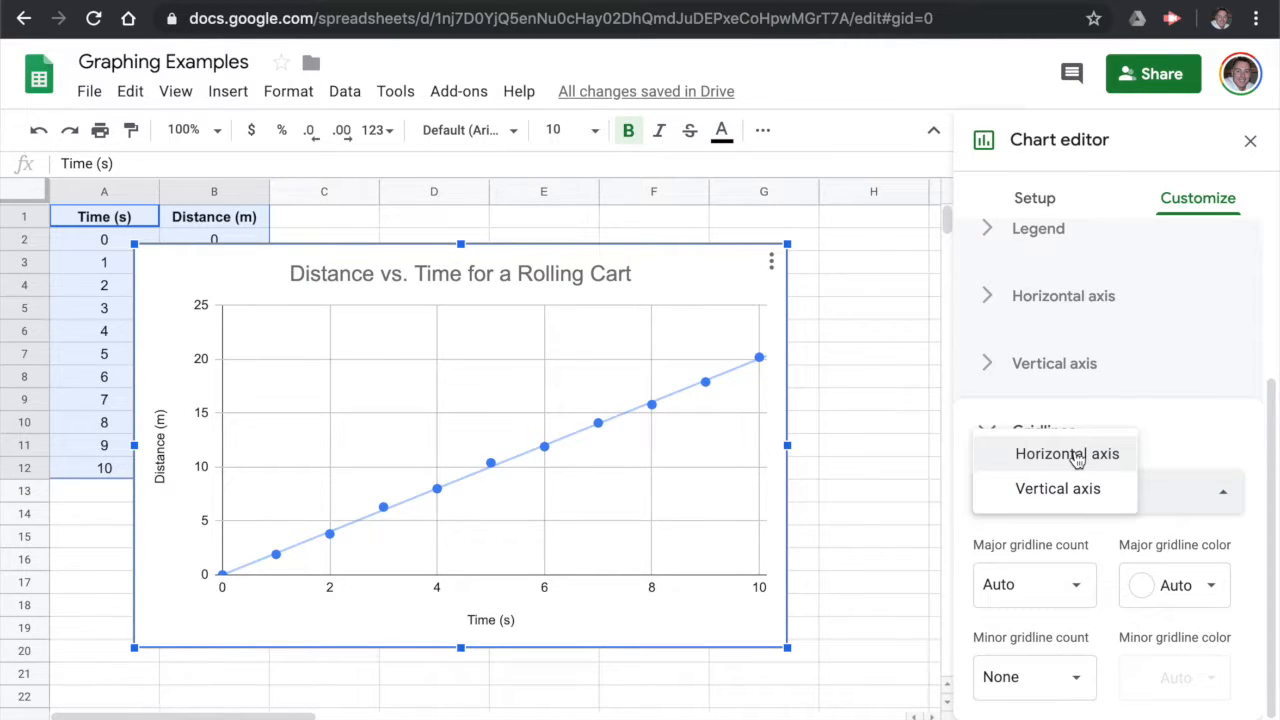
{"action": "left_click", "coordinate": [1068, 489]}
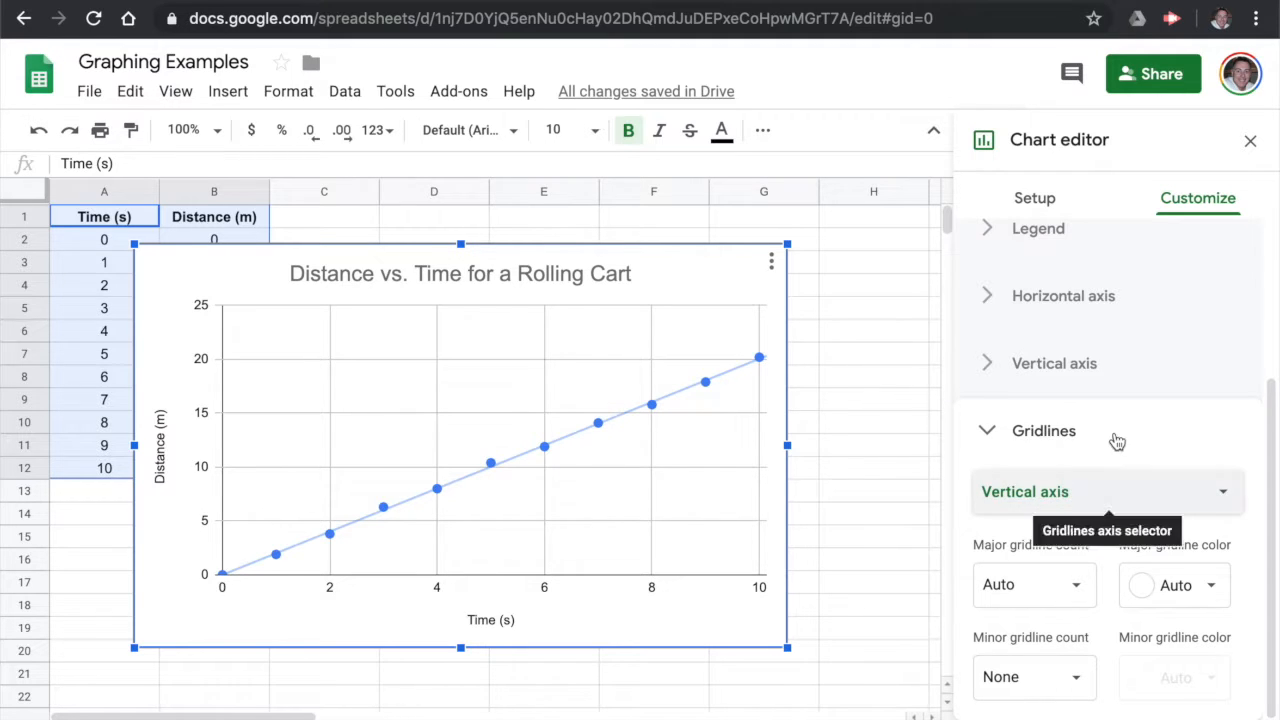
{"action": "left_click", "coordinate": [1078, 686]}
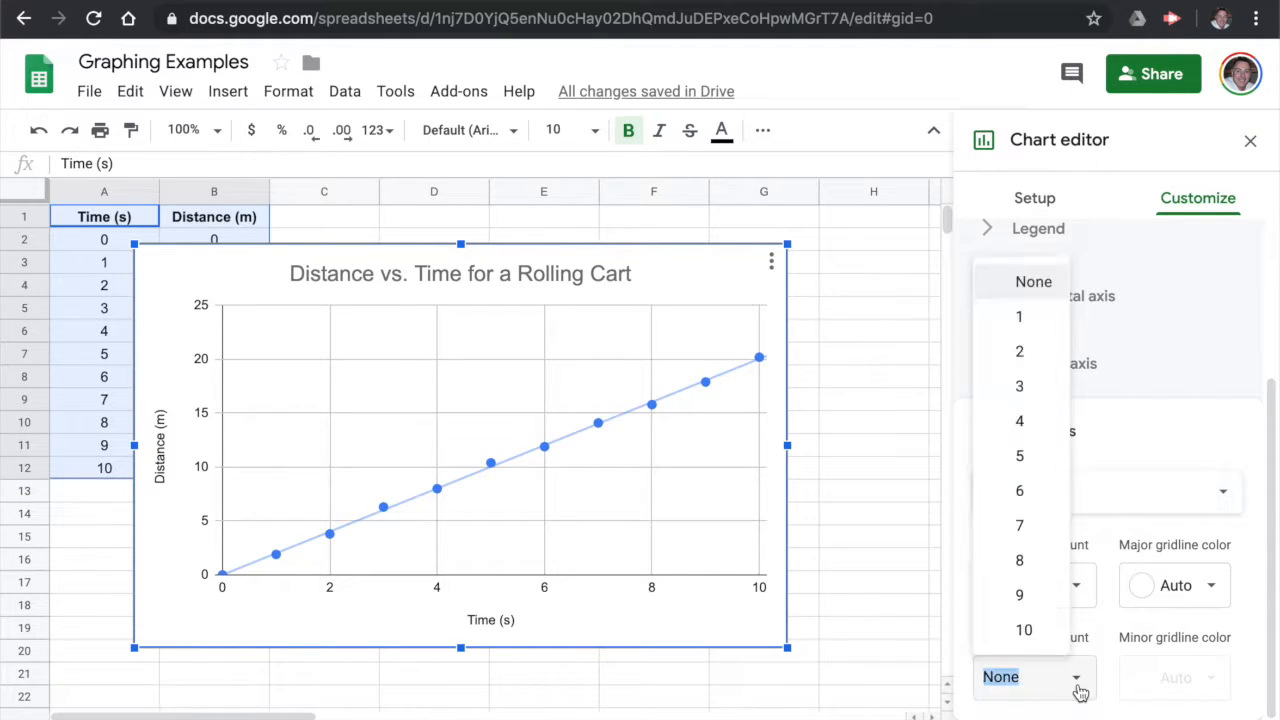
{"action": "left_click", "coordinate": [1022, 422]}
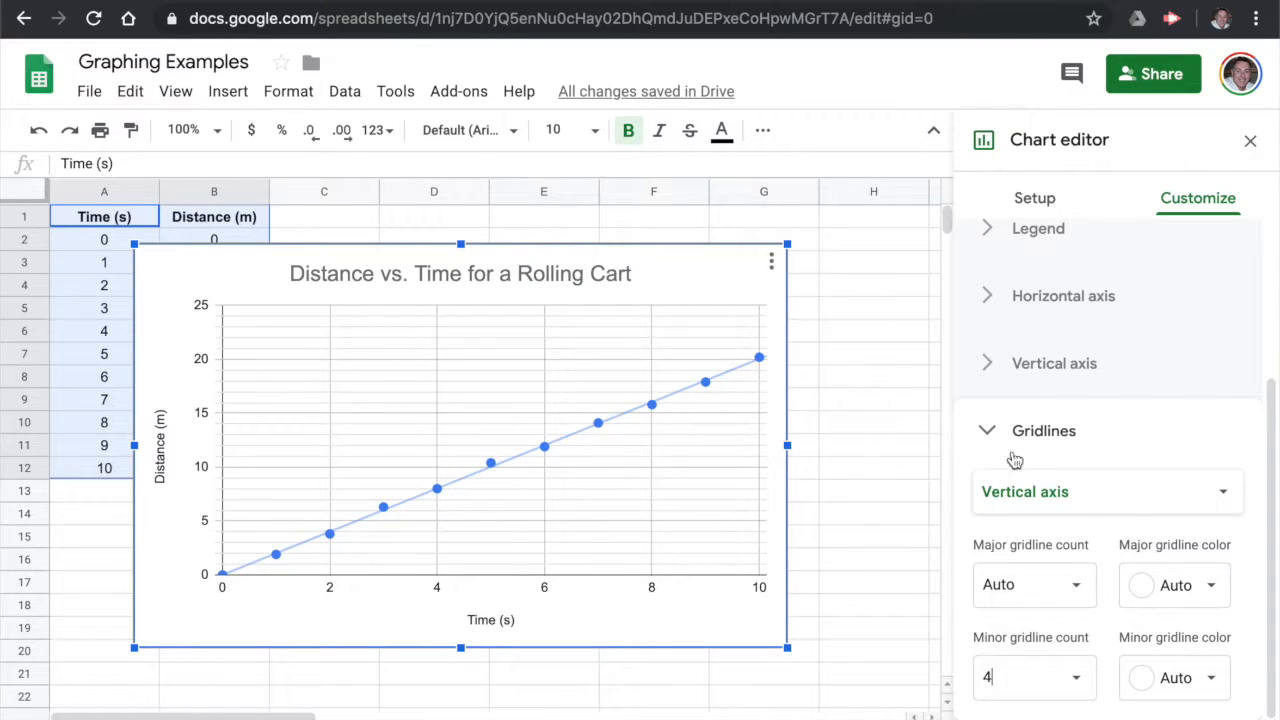
Set the minor gridline count of the chart's horizontal axis to 1 and close the chart editor.
{"action": "left_click", "coordinate": [1113, 499]}
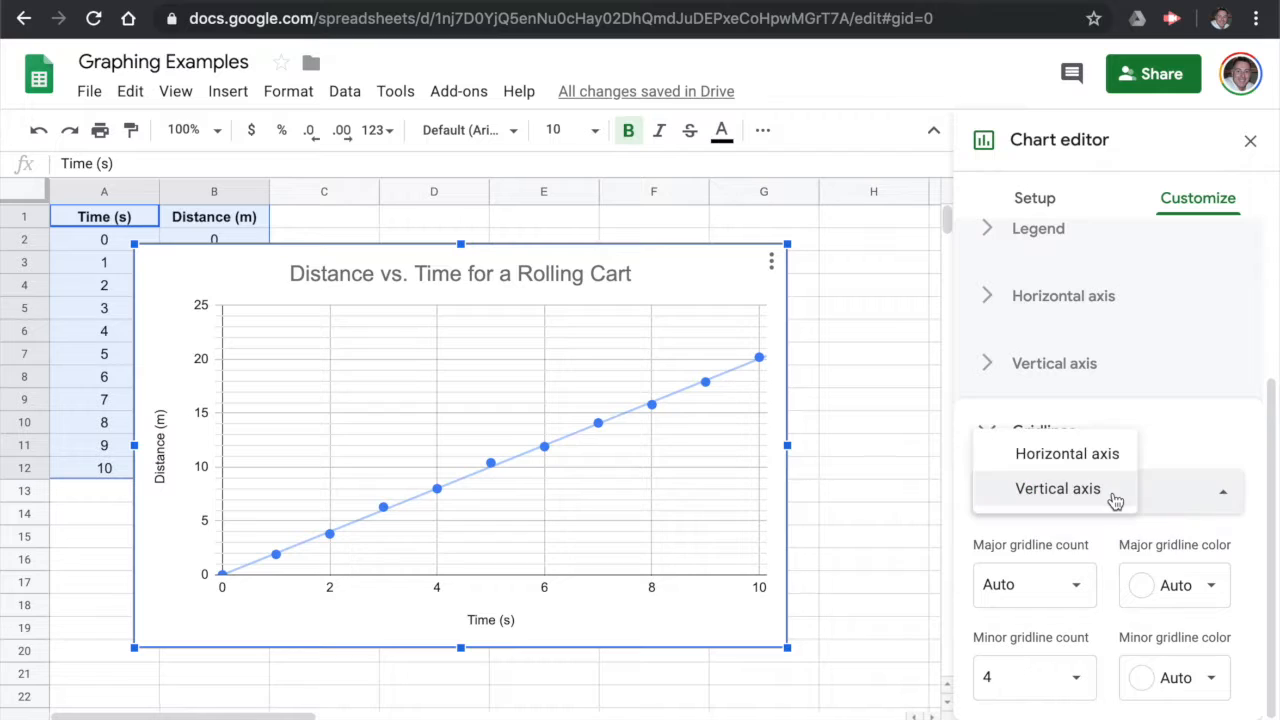
{"action": "left_click", "coordinate": [1080, 458]}
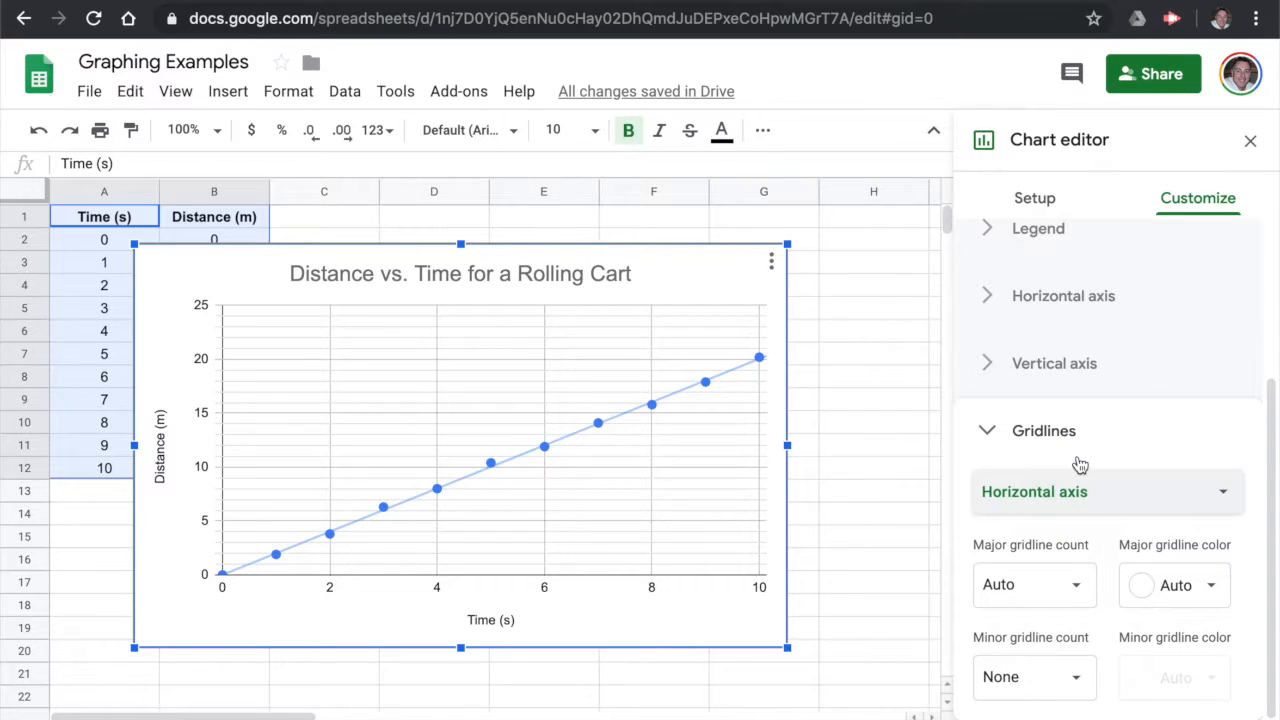
{"action": "left_click", "coordinate": [1078, 679]}
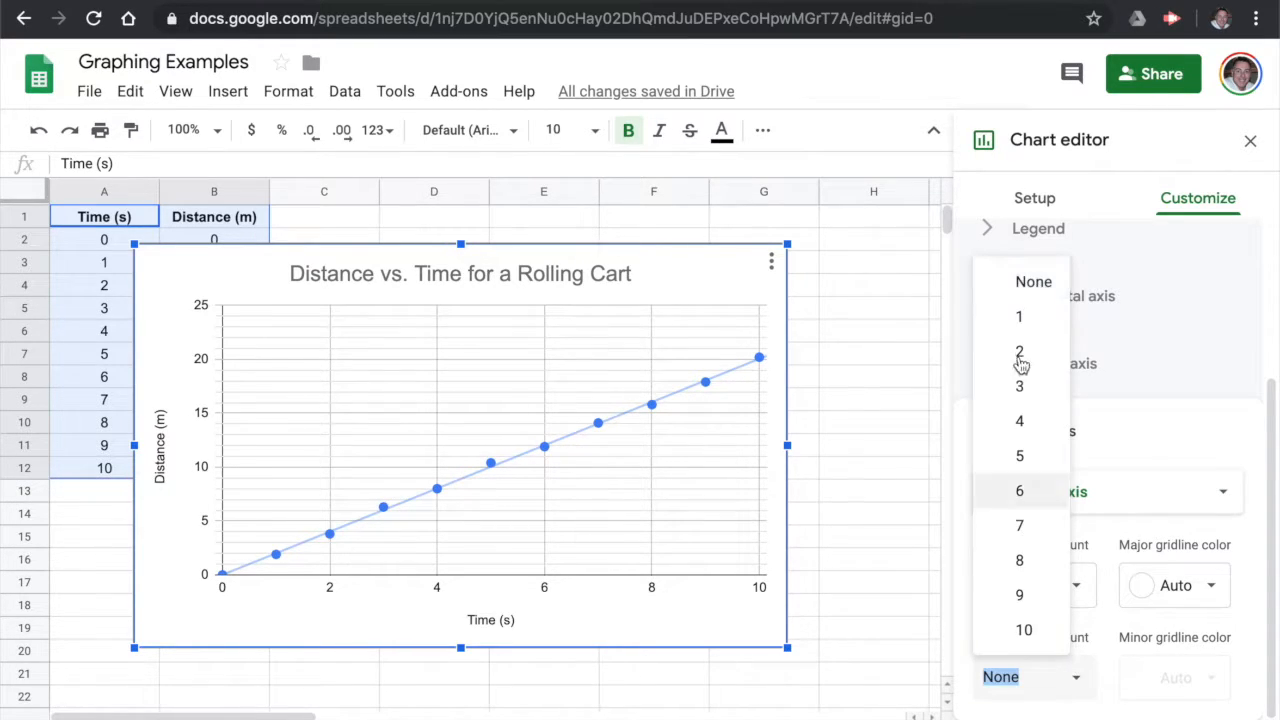
{"action": "left_click", "coordinate": [1033, 318]}
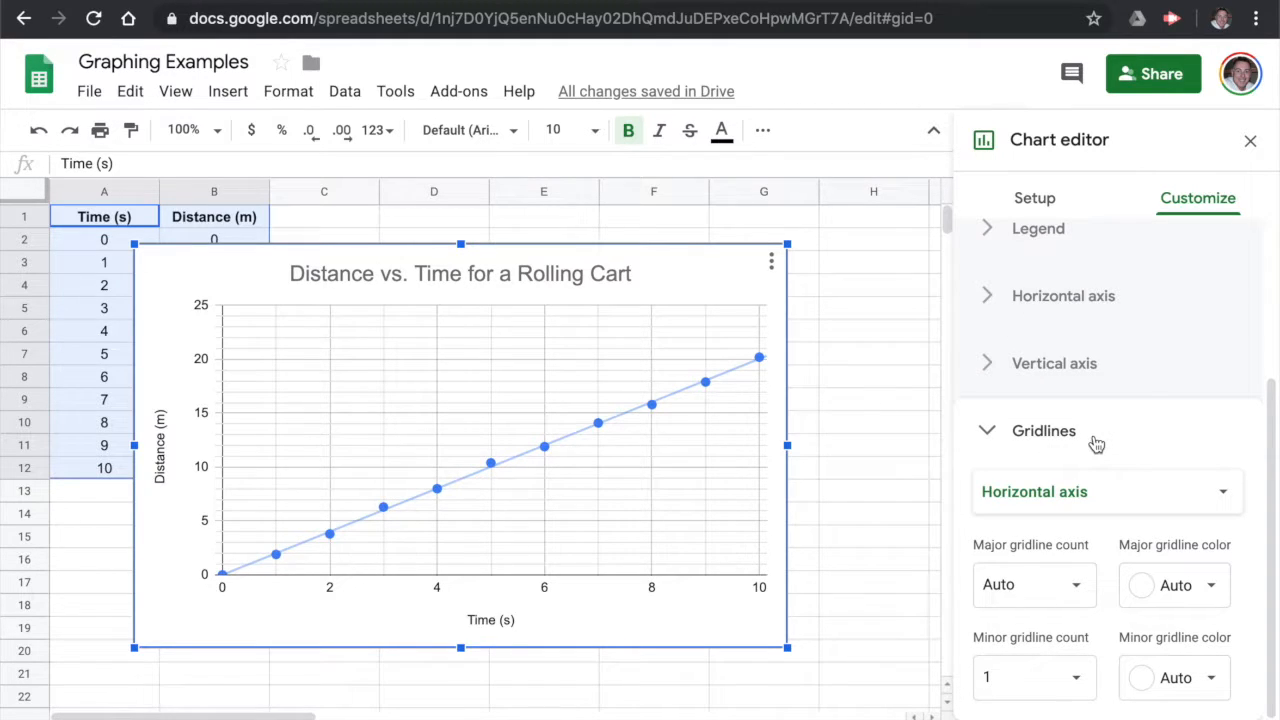
{"action": "left_click", "coordinate": [990, 433]}
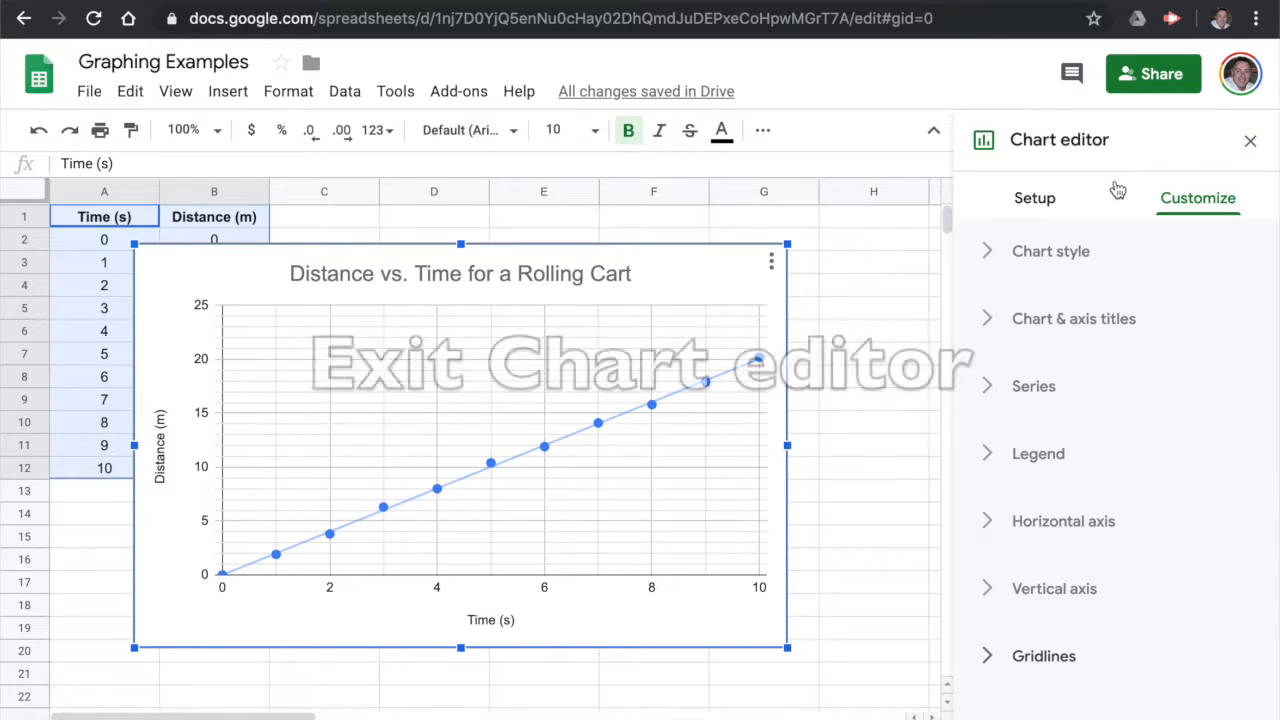
{"action": "left_click", "coordinate": [1250, 143]}
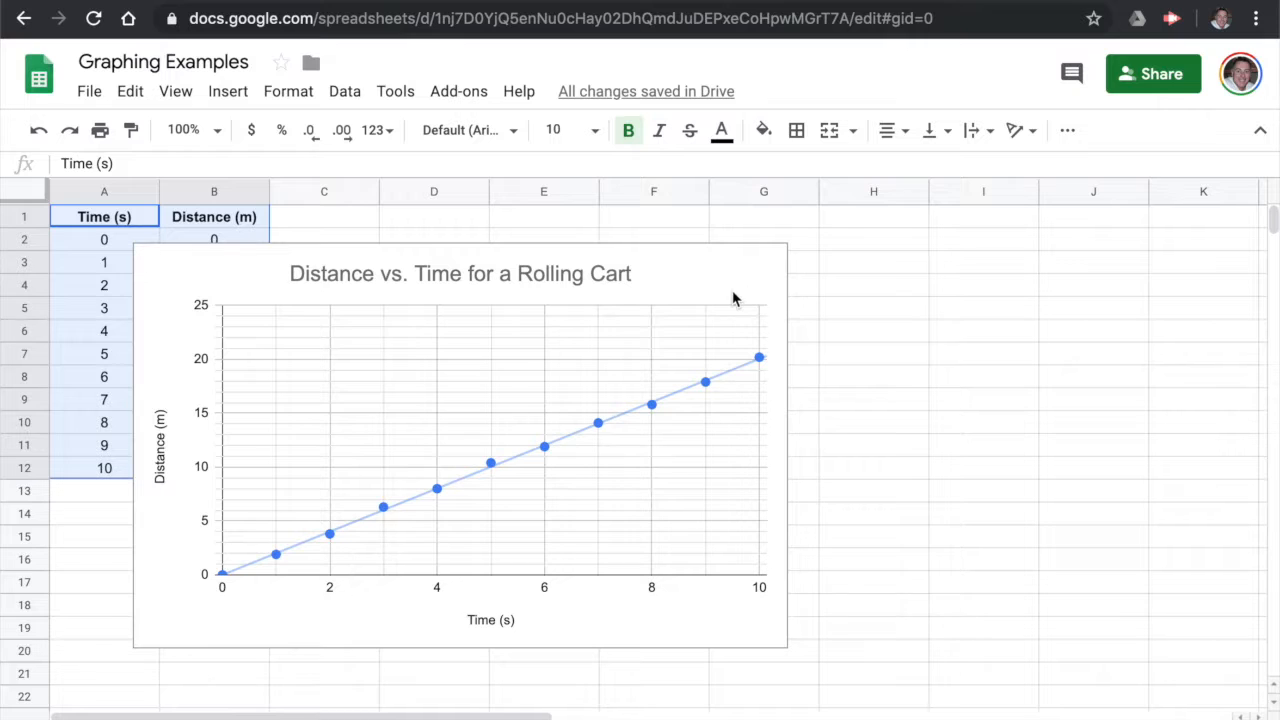
Move the Rolling Cart scatter chart to its own sheet.
{"action": "left_click", "coordinate": [703, 293]}
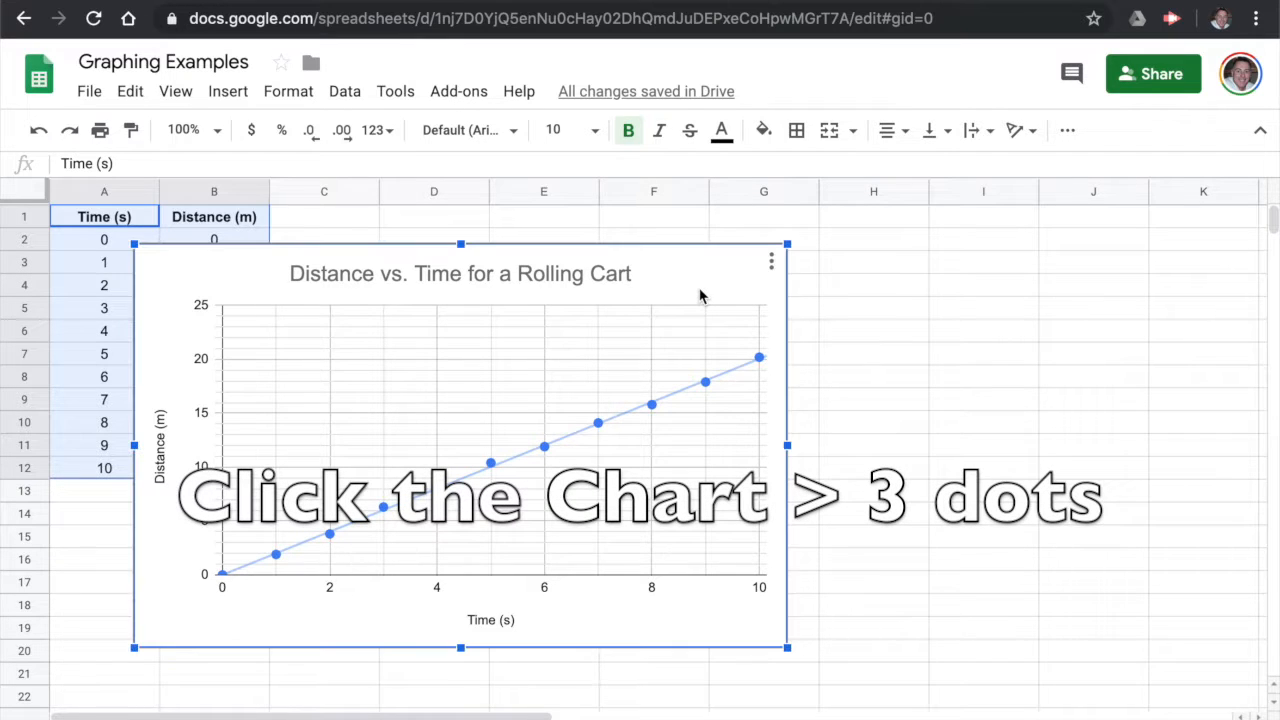
{"action": "left_click", "coordinate": [771, 262]}
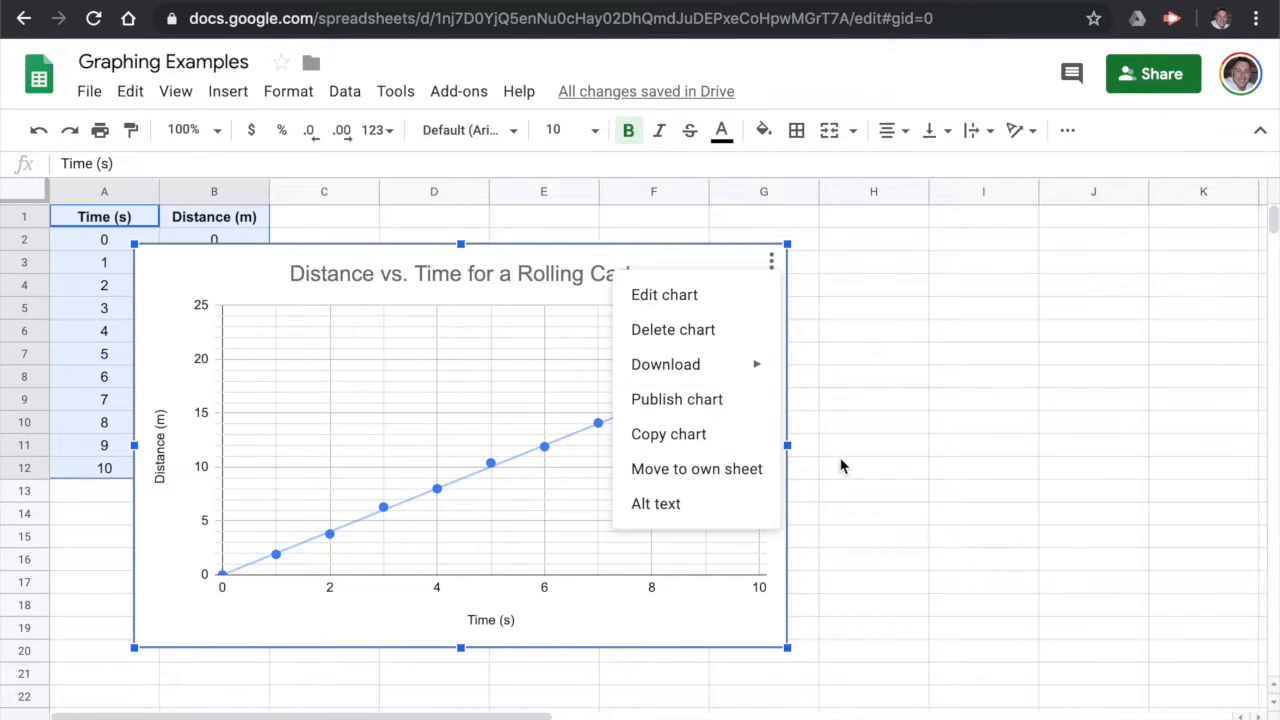
{"action": "left_click", "coordinate": [726, 482]}
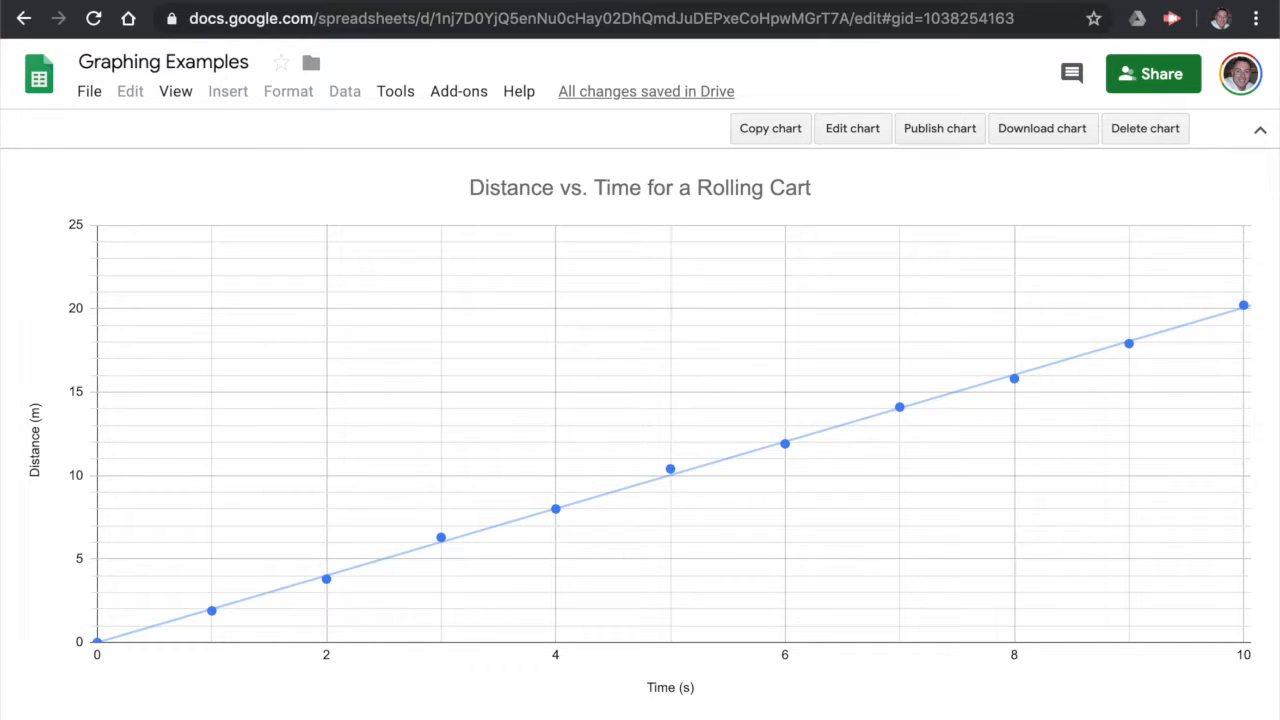
{"action": "right_click", "coordinate": [270, 718]}
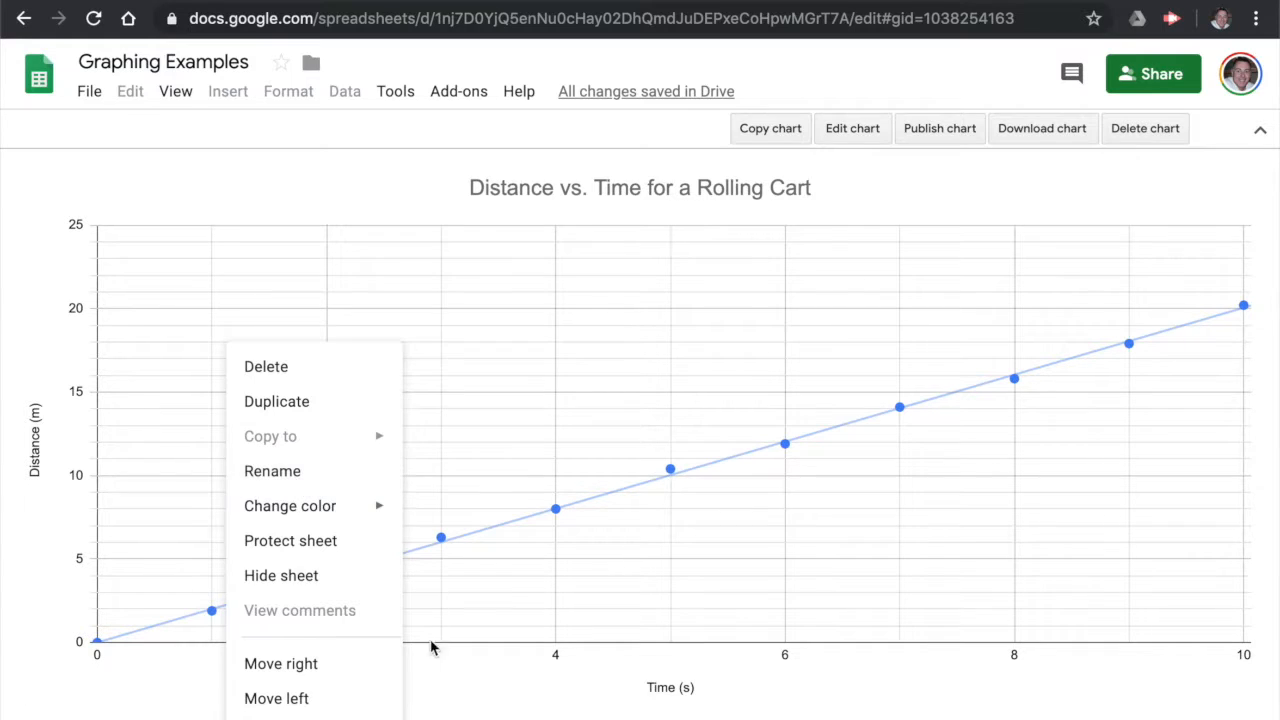
{"action": "left_click", "coordinate": [458, 678]}
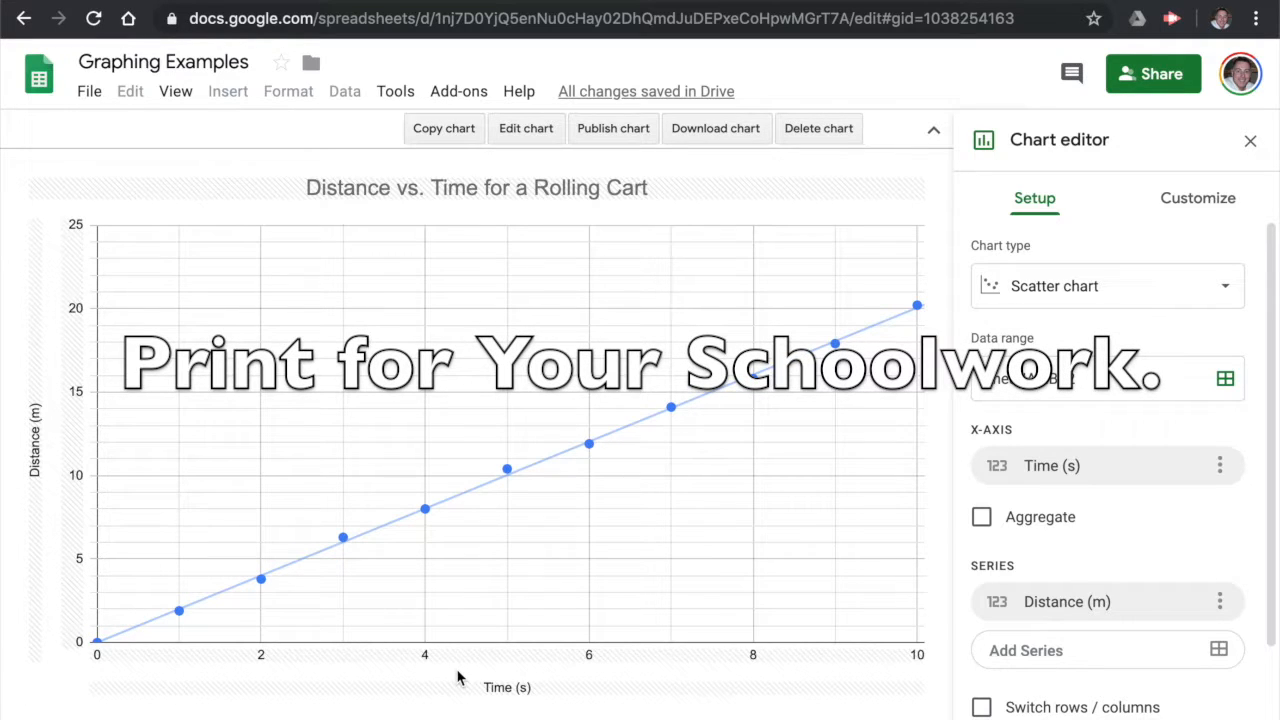
{"action": "left_click", "coordinate": [1250, 141]}
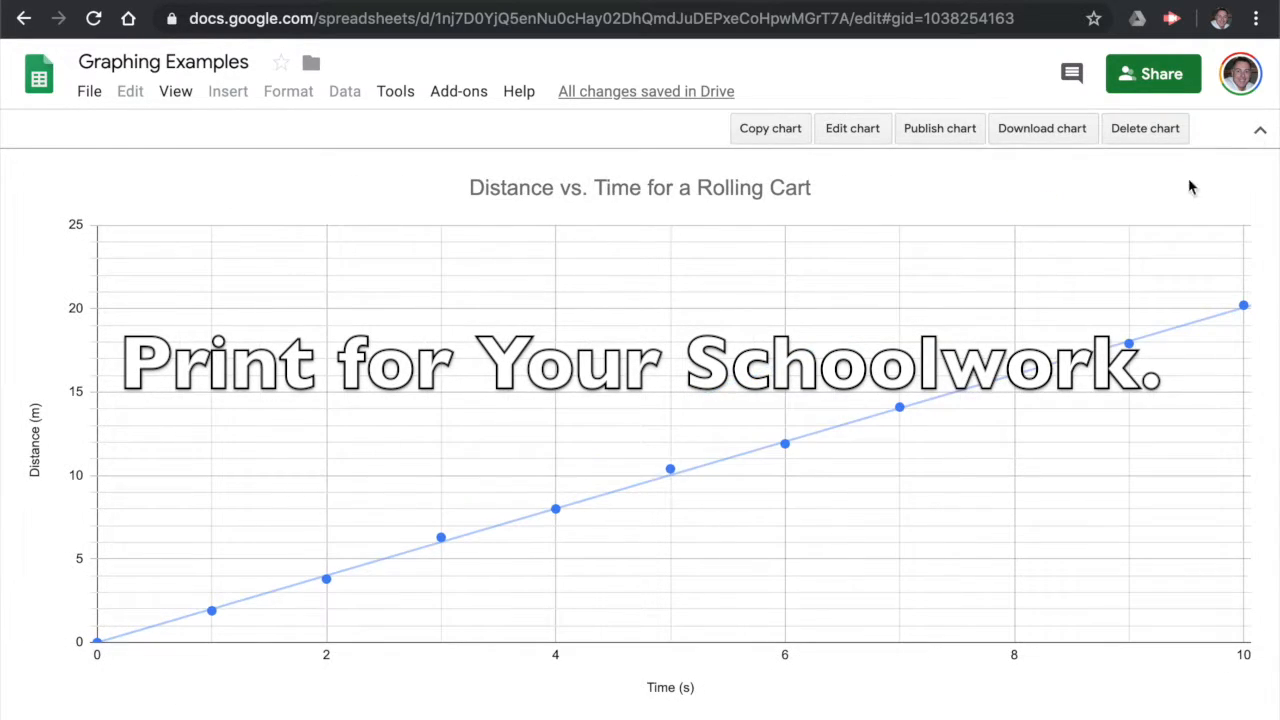
Preview the printout of the current chart sheet in landscape on Letter paper, then cancel printing.
{"action": "key", "text": "ctrl+p"}
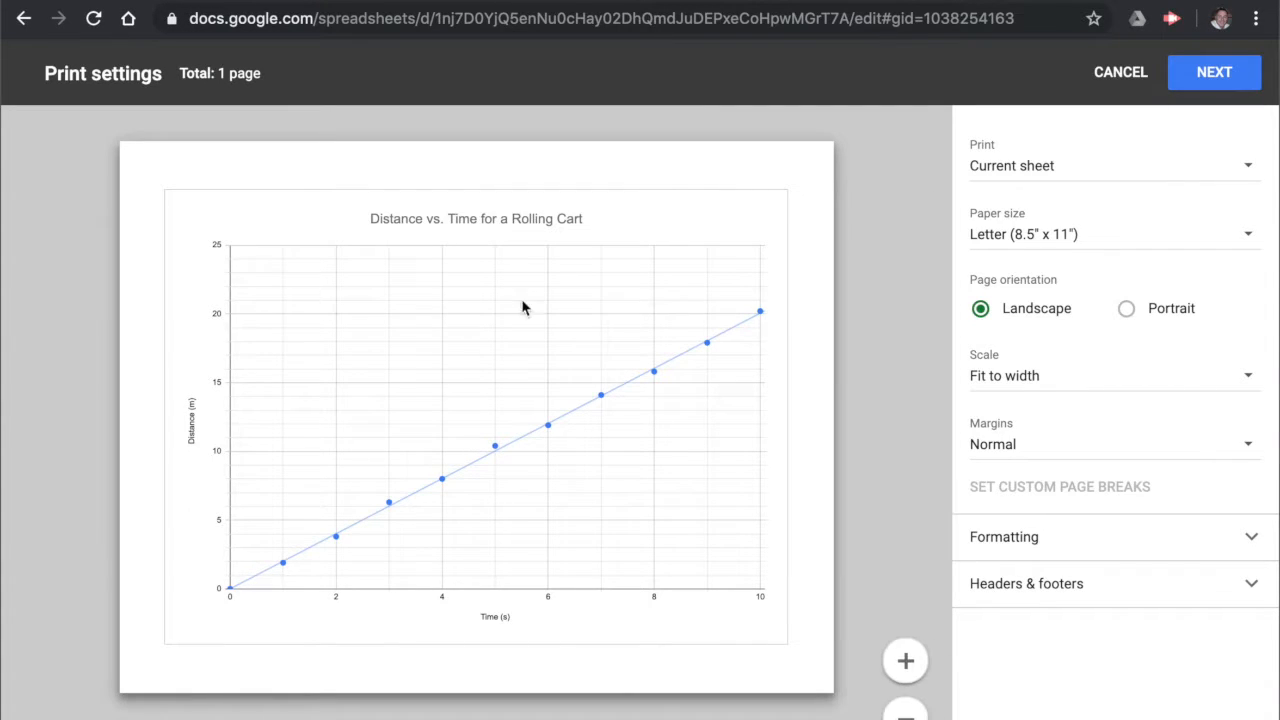
{"action": "left_click", "coordinate": [1216, 80]}
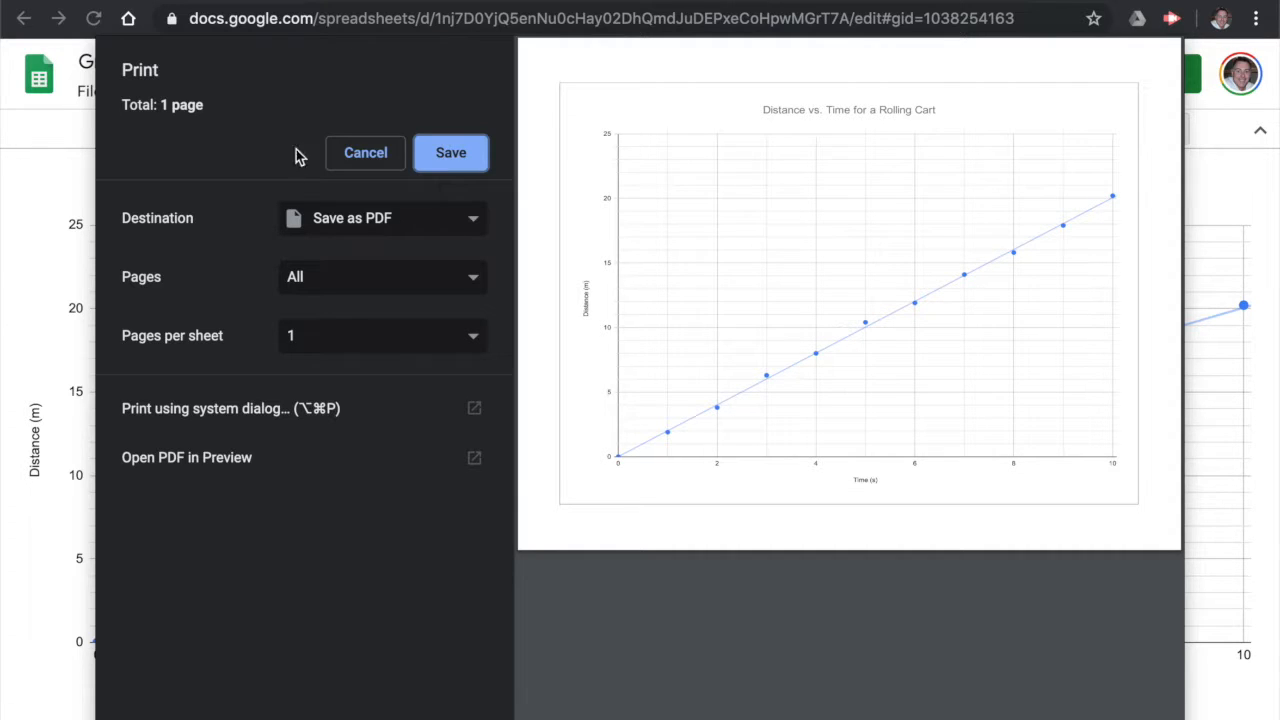
{"action": "left_click", "coordinate": [366, 153]}
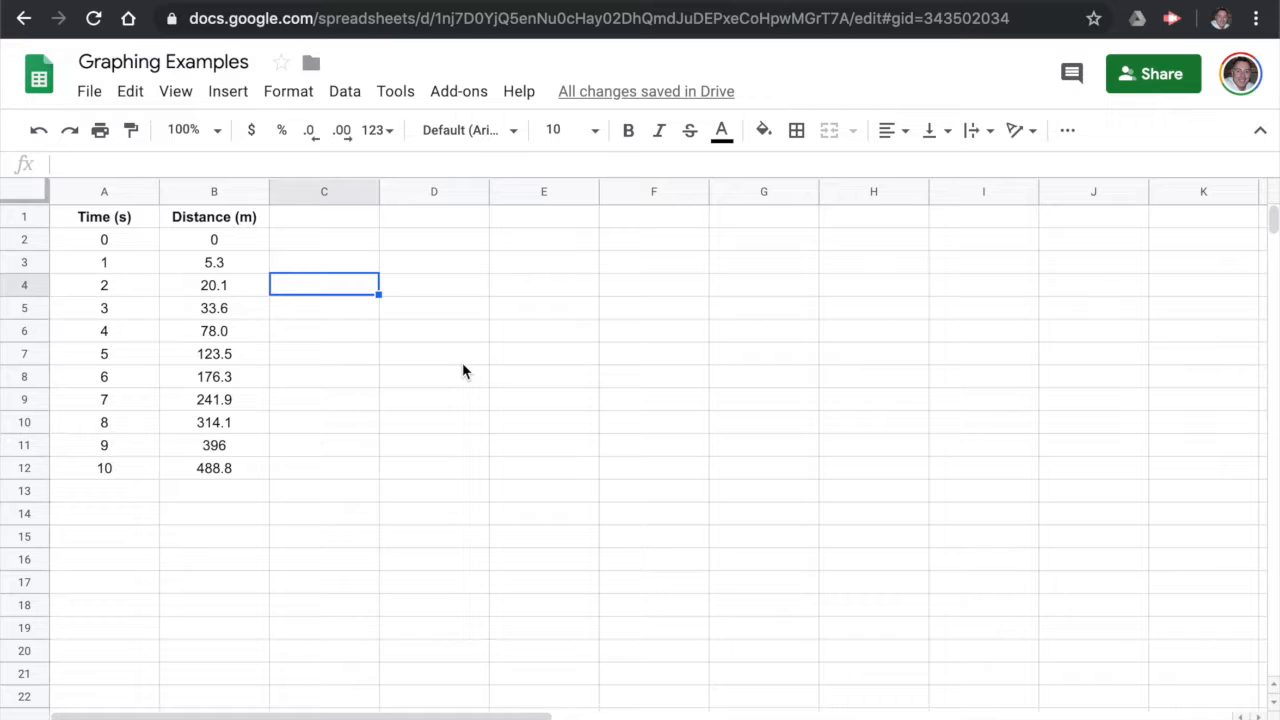
Insert a chart from the falling ball data in A1:B12 and change its type to a scatter chart.
{"action": "left_click_drag", "start_coordinate": [103, 226], "coordinate": [231, 468]}
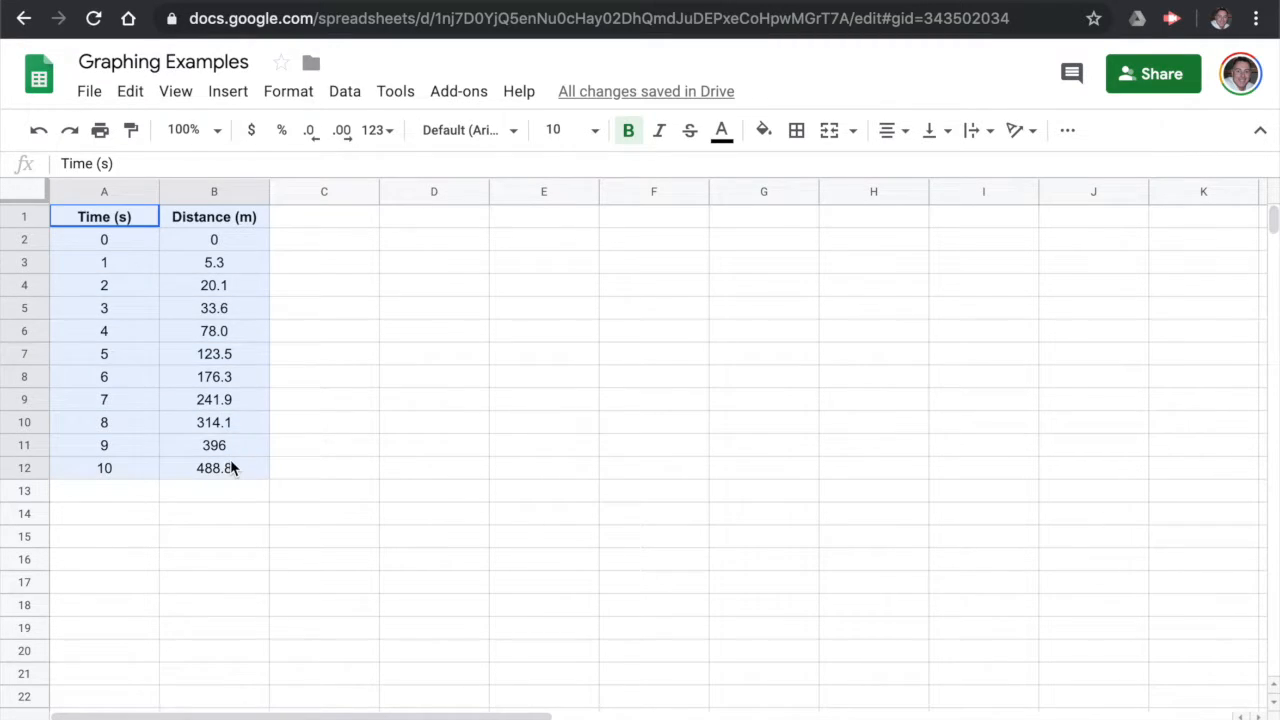
{"action": "left_click", "coordinate": [228, 92]}
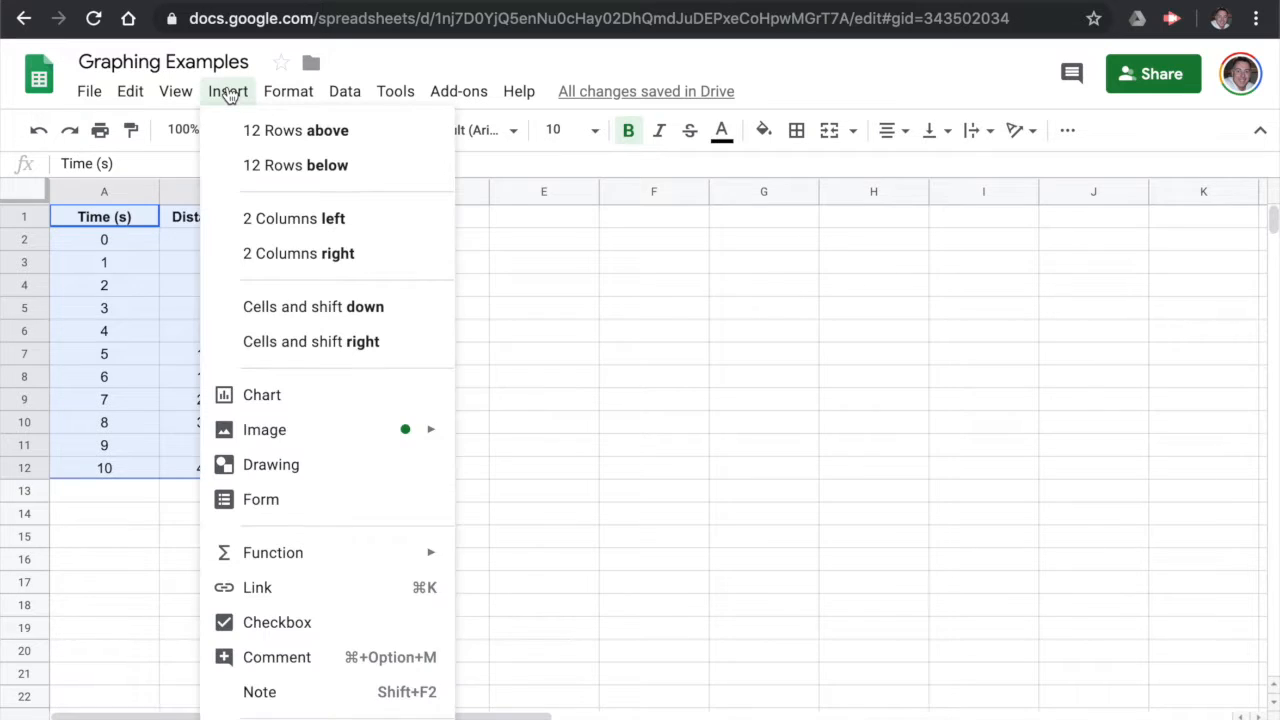
{"action": "left_click", "coordinate": [278, 400]}
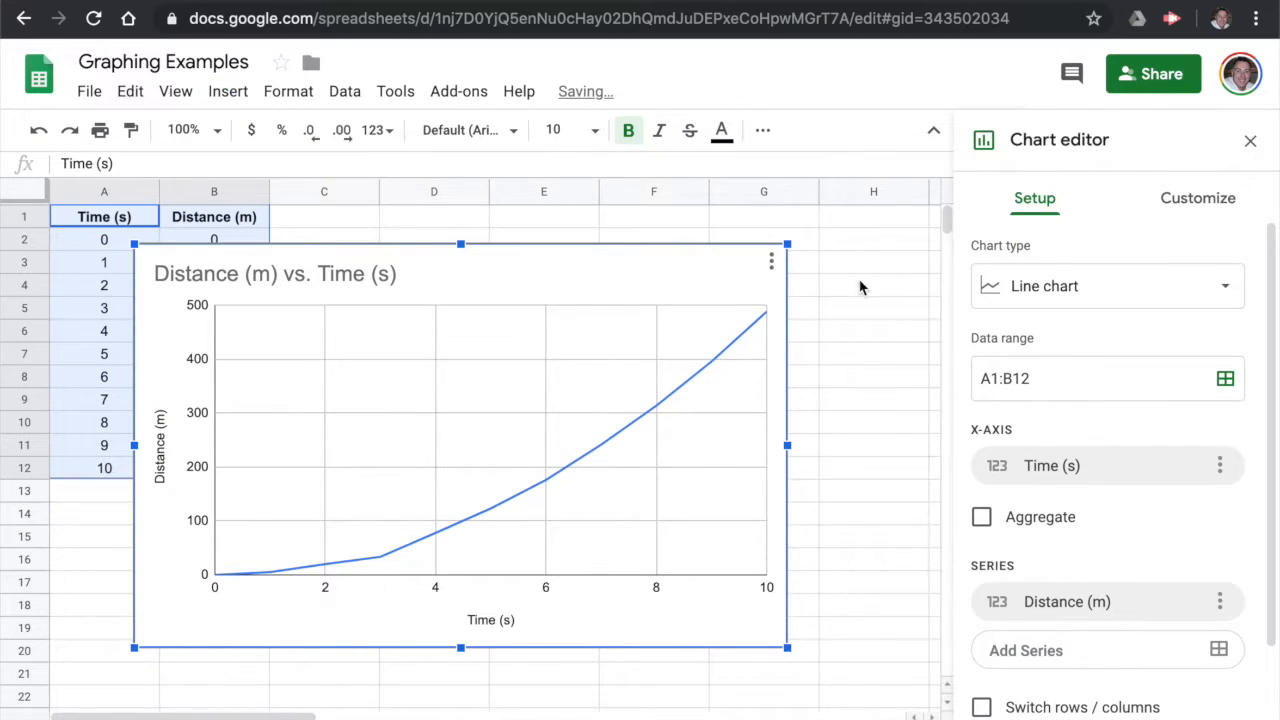
{"action": "left_click", "coordinate": [1075, 292]}
{"action": "scroll", "coordinate": [1065, 432], "scroll_direction": "down", "scroll_amount": 6}
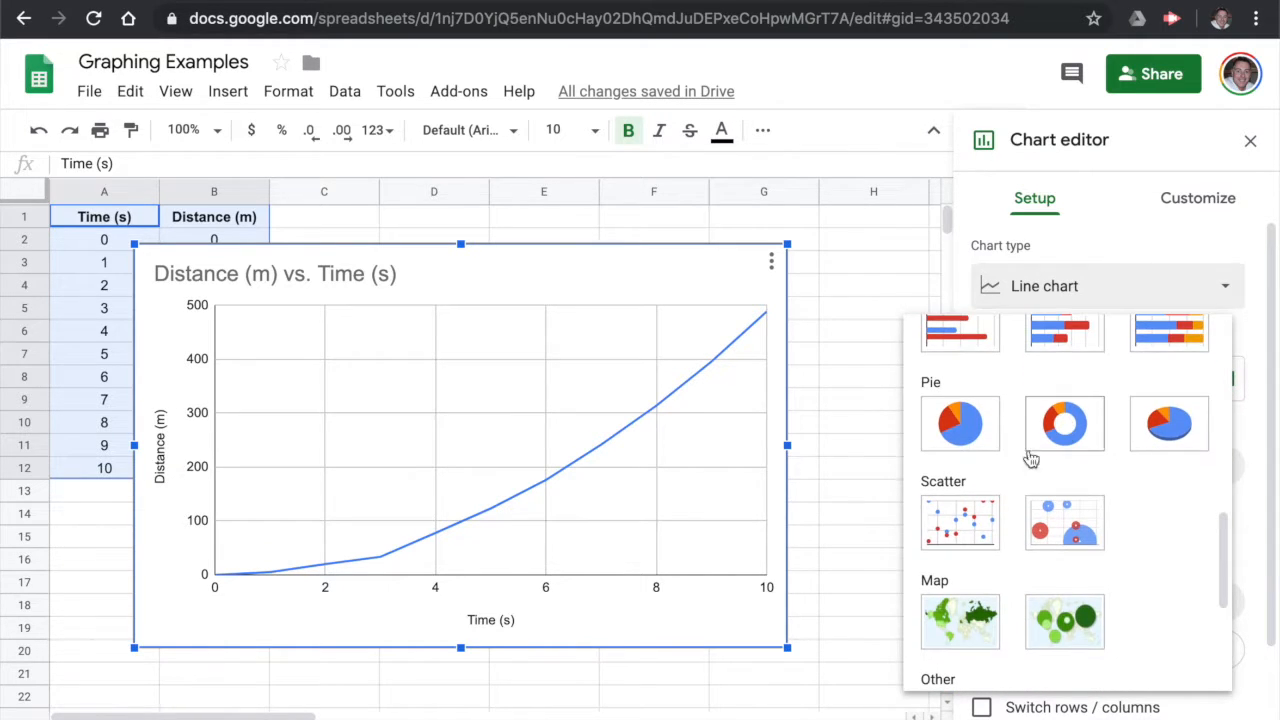
{"action": "left_click", "coordinate": [962, 522]}
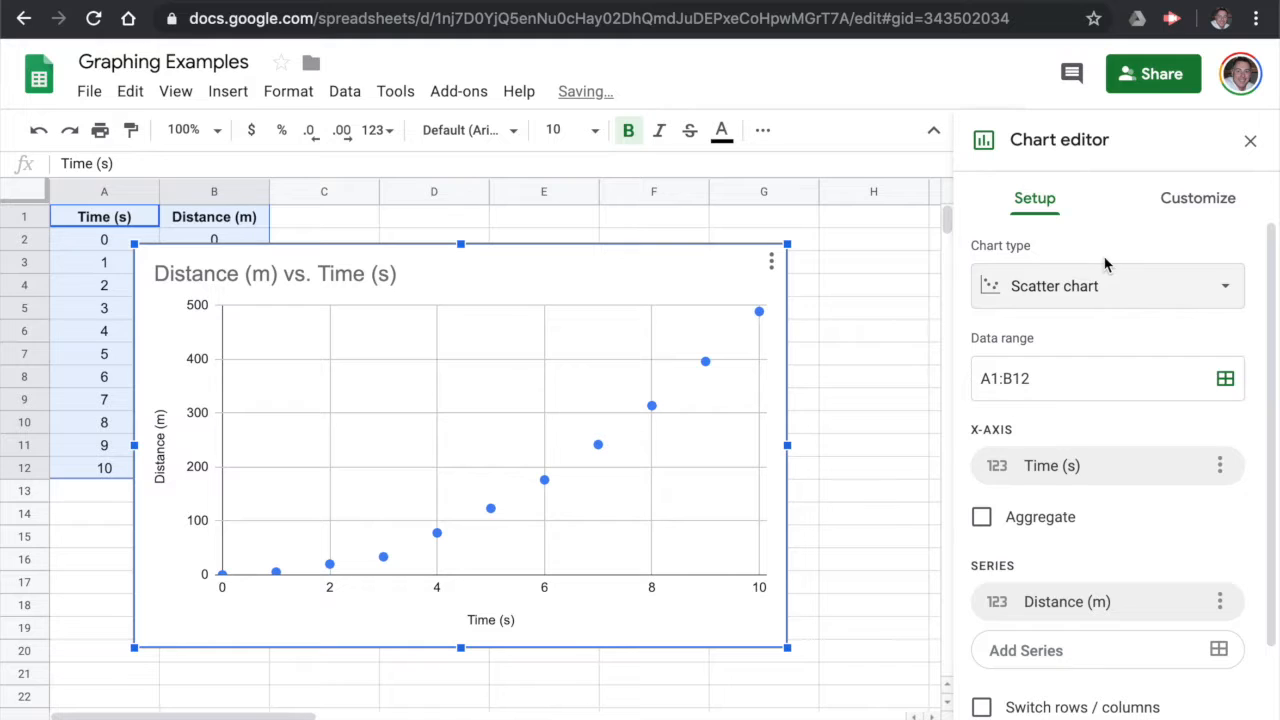
Change the chart title to "Distance vs. Time for a Falling Ball".
{"action": "left_click", "coordinate": [1186, 205]}
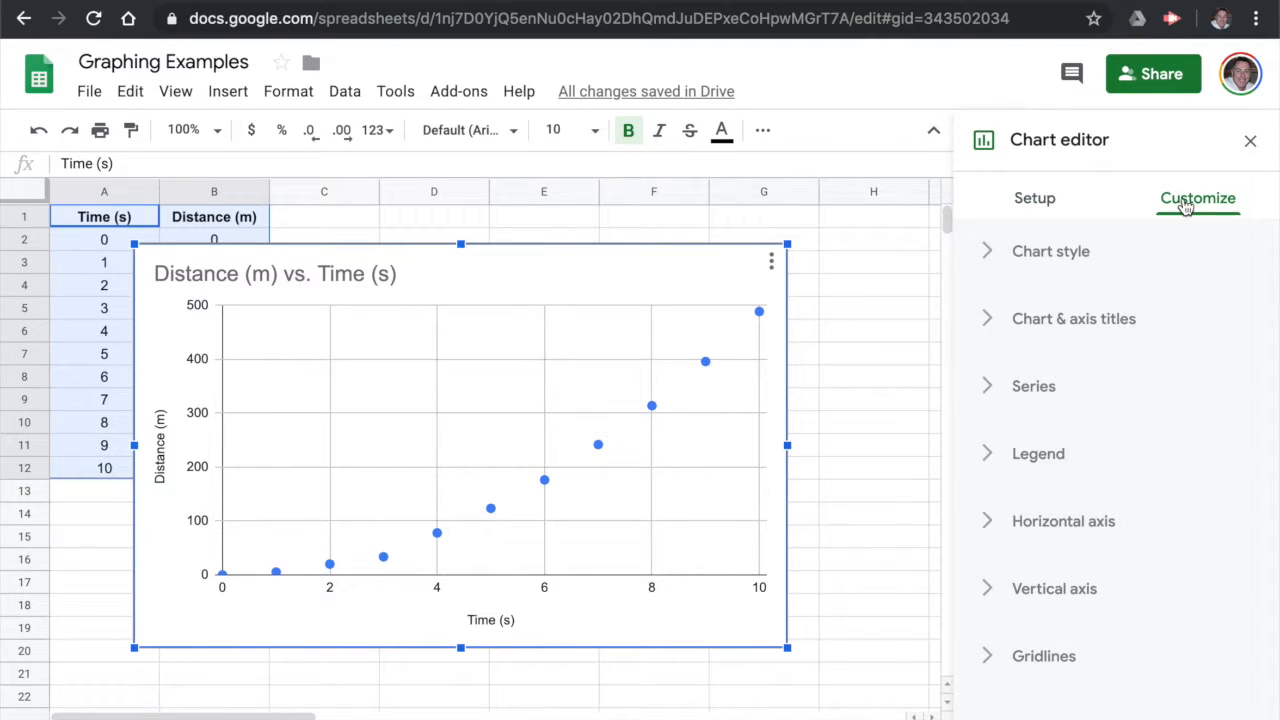
{"action": "left_click", "coordinate": [998, 328]}
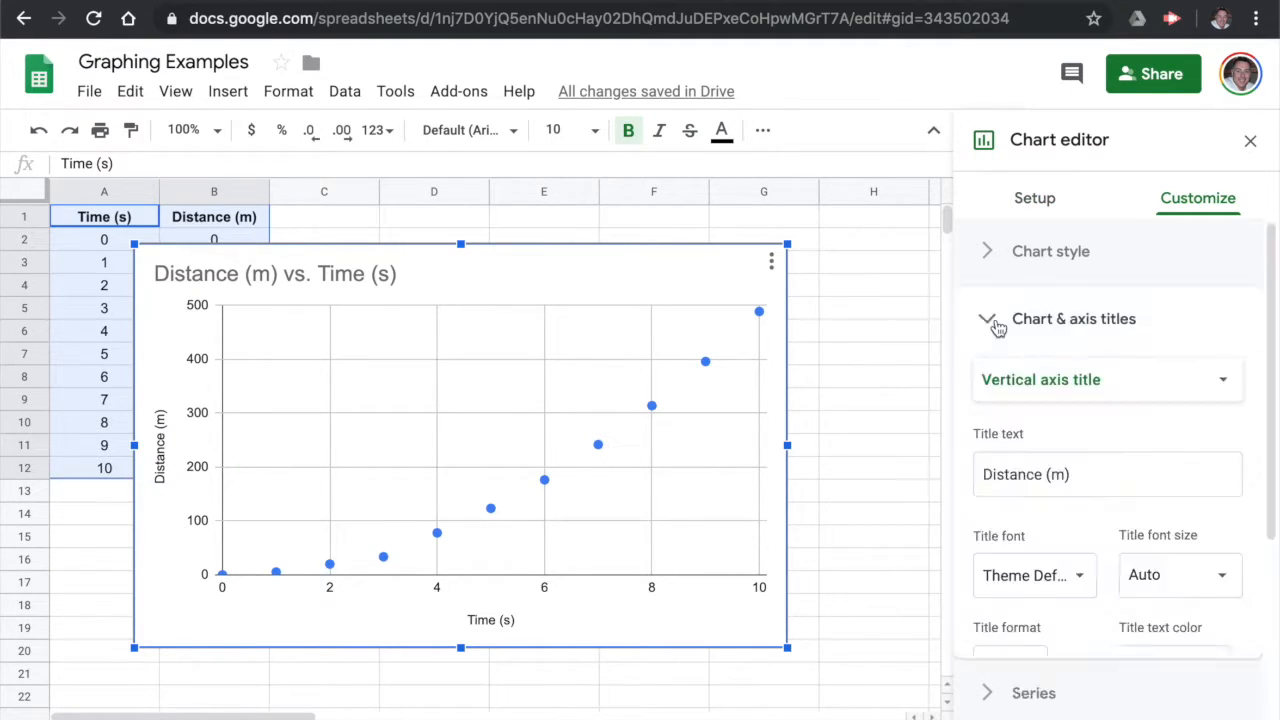
{"action": "left_click", "coordinate": [1099, 384]}
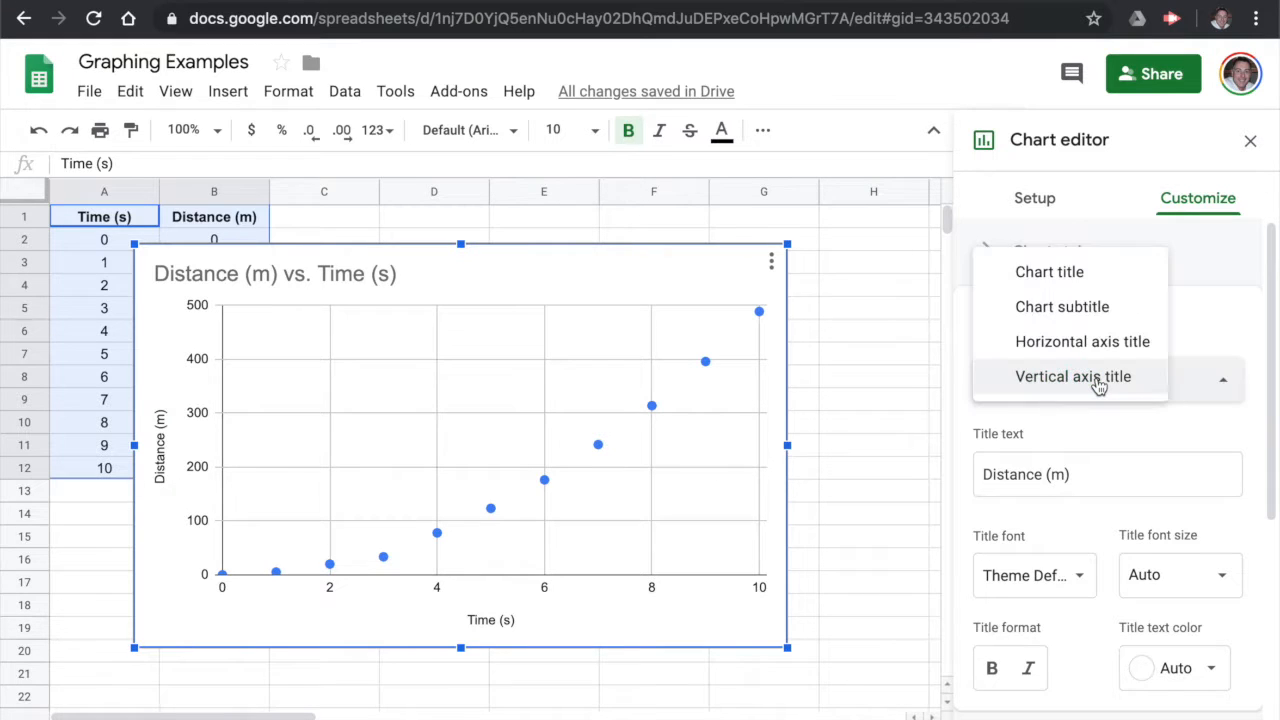
{"action": "left_click", "coordinate": [1067, 273]}
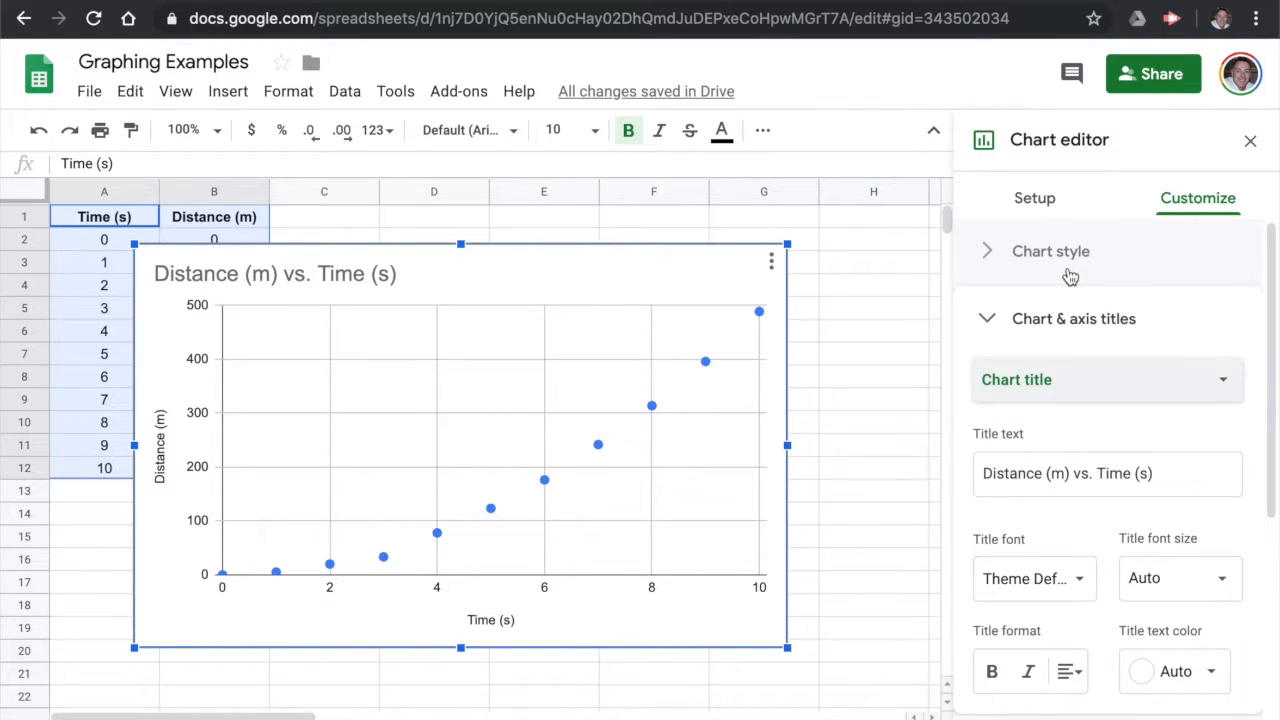
{"action": "left_click", "coordinate": [1078, 468]}
{"action": "key", "text": "BackSpace"}
{"action": "key", "text": "BackSpace"}
{"action": "key", "text": "BackSpace"}
{"action": "key", "text": "BackSpace"}
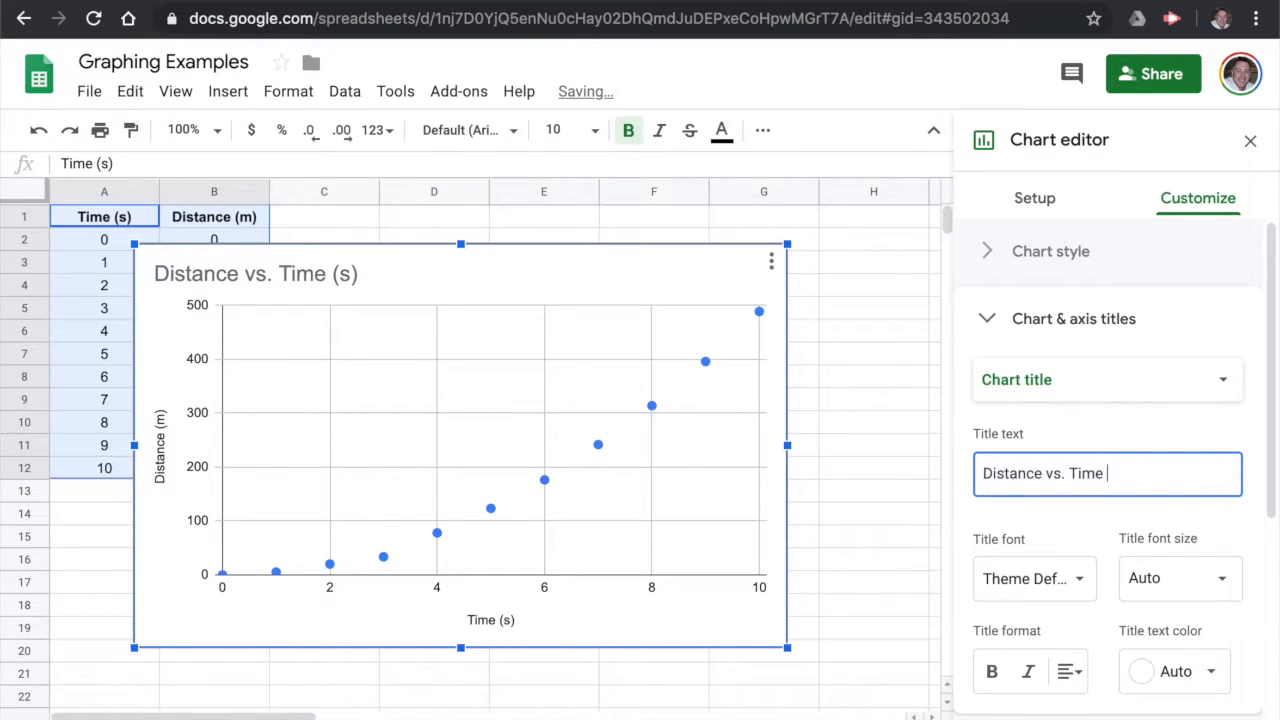
{"action": "type", "text": "for a Falling Ball"}
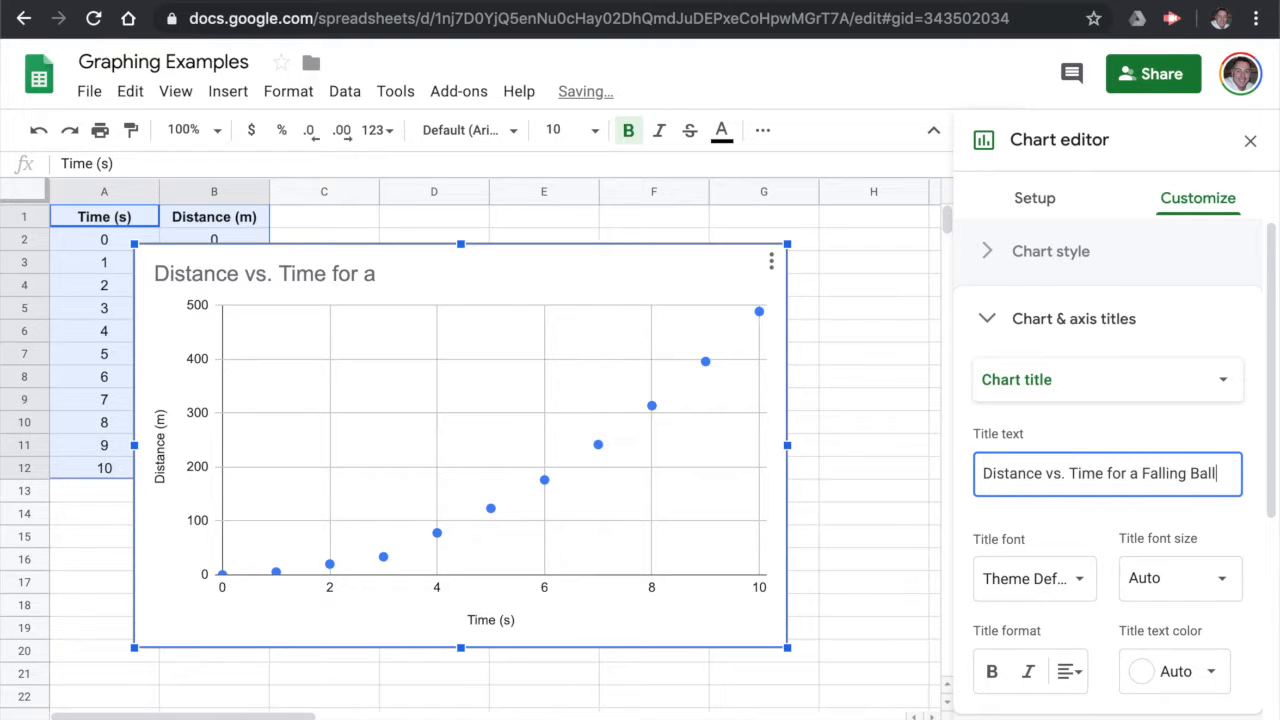
Center the chart title above the plot.
{"action": "left_click", "coordinate": [1106, 532]}
{"action": "scroll", "coordinate": [1106, 532], "scroll_direction": "down", "scroll_amount": 2}
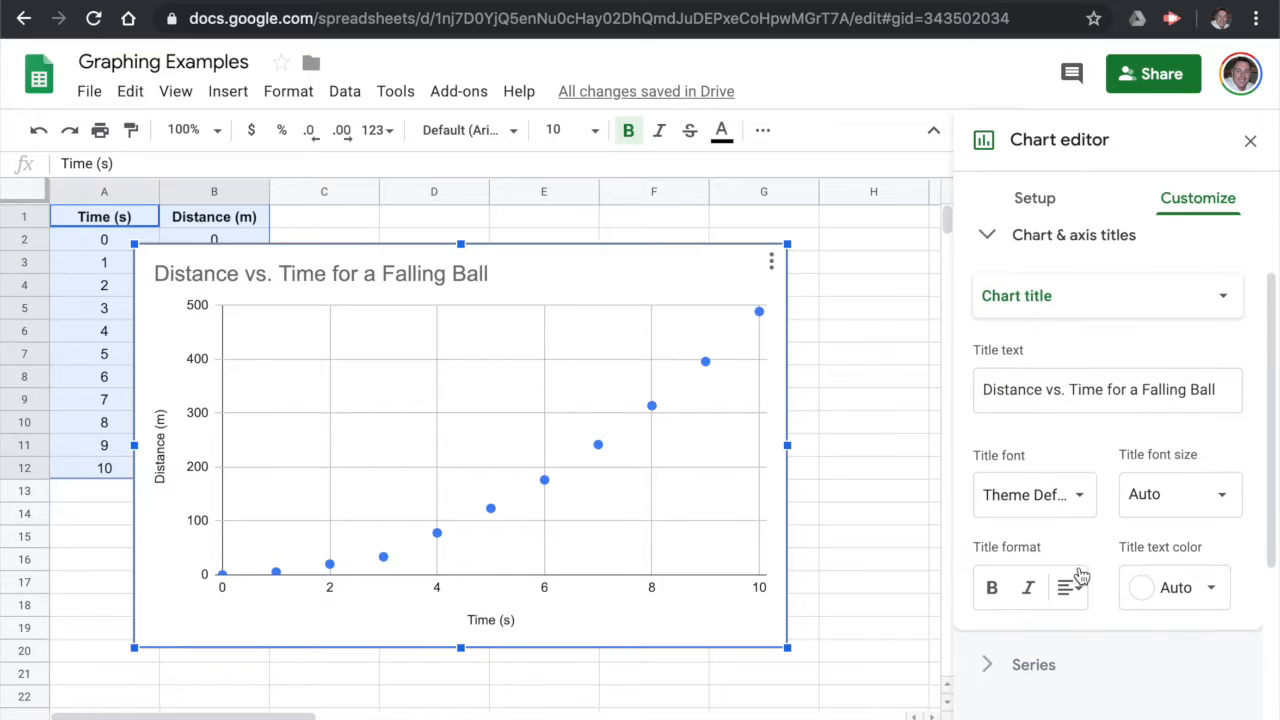
{"action": "left_click", "coordinate": [1070, 592]}
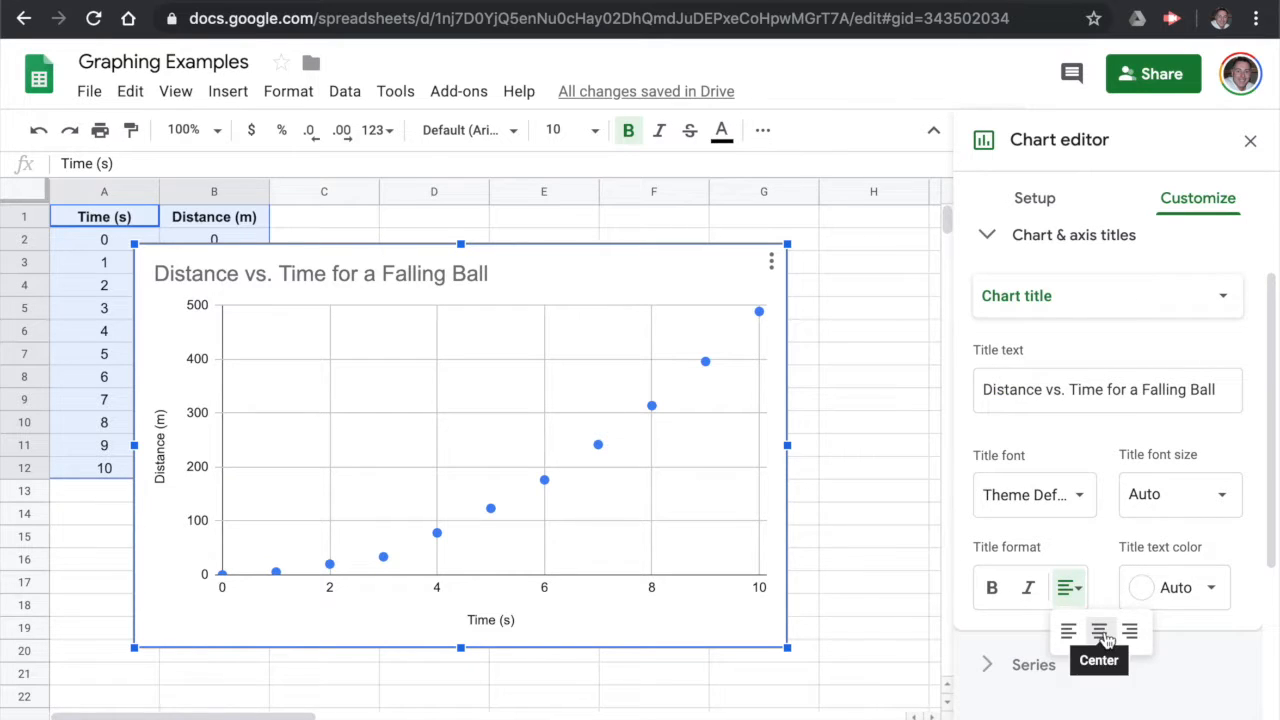
{"action": "left_click", "coordinate": [1099, 631]}
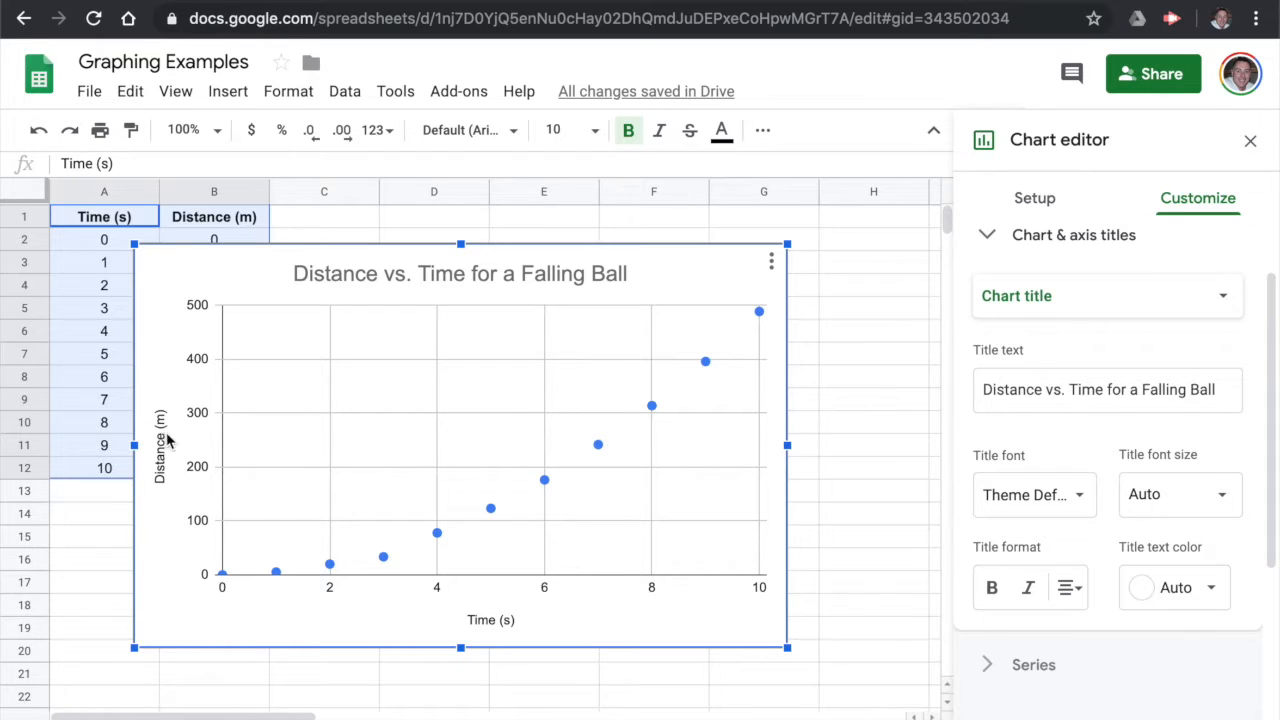
{"action": "left_click", "coordinate": [1070, 305]}
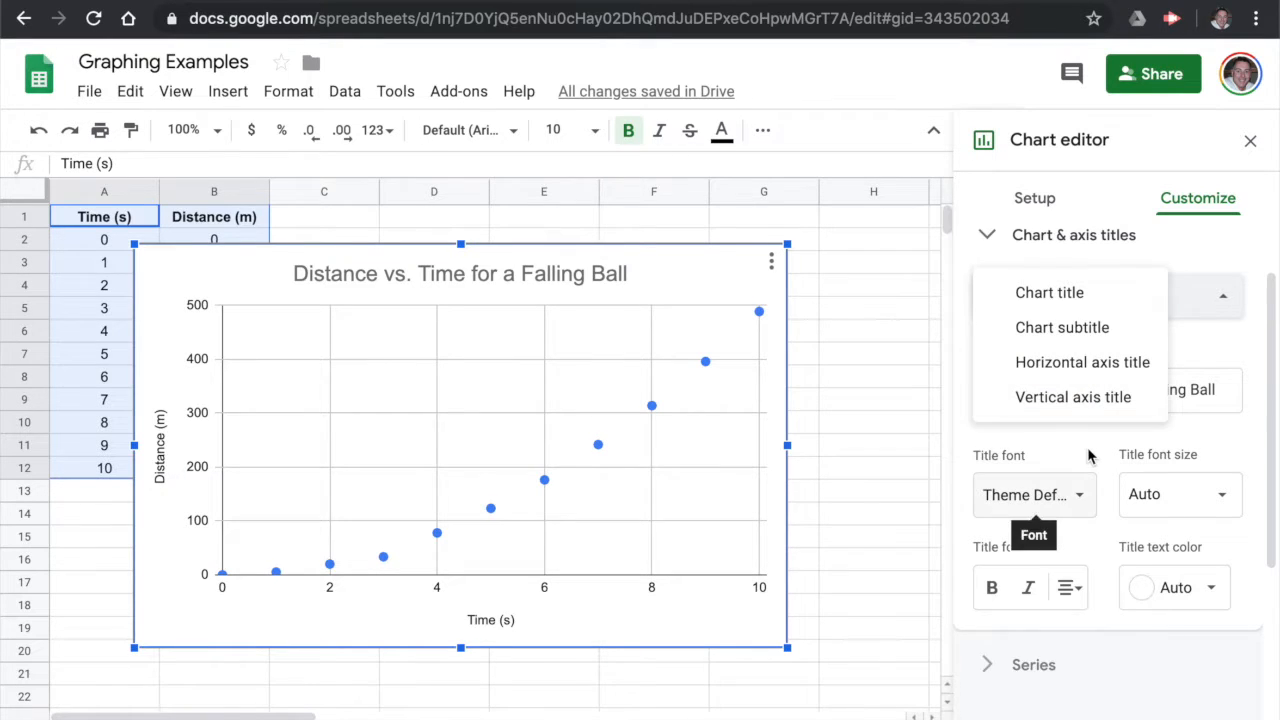
{"action": "left_click", "coordinate": [1034, 495]}
{"action": "left_click", "coordinate": [990, 238]}
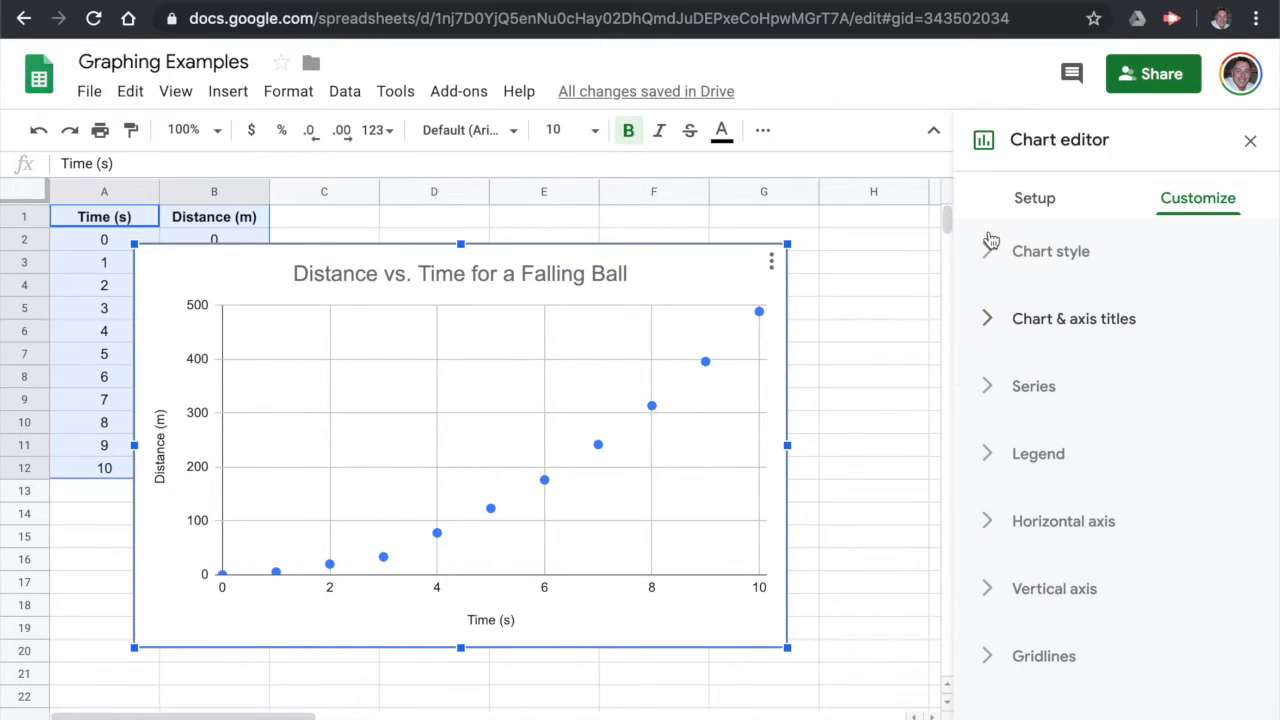
Add a trendline to the Distance (m) series of the falling ball chart.
{"action": "left_click", "coordinate": [992, 391]}
{"action": "scroll", "coordinate": [1080, 399], "scroll_direction": "down", "scroll_amount": 5}
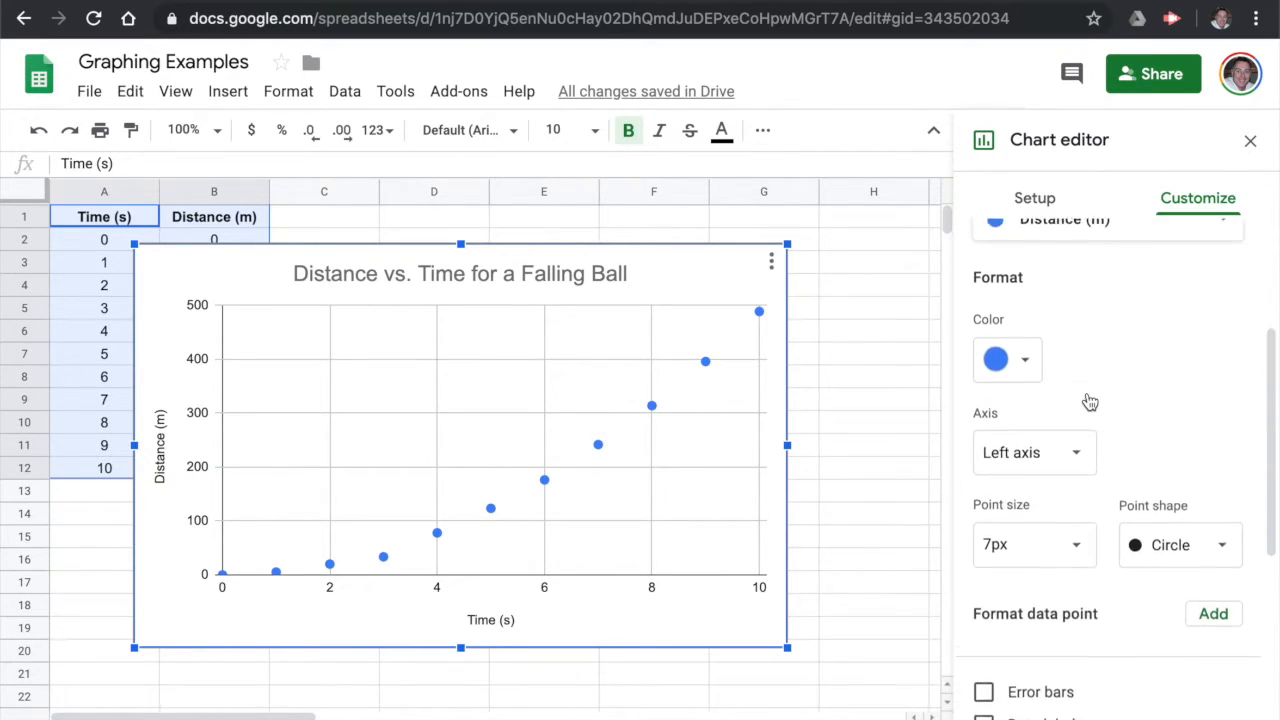
{"action": "scroll", "coordinate": [1090, 399], "scroll_direction": "down", "scroll_amount": 1}
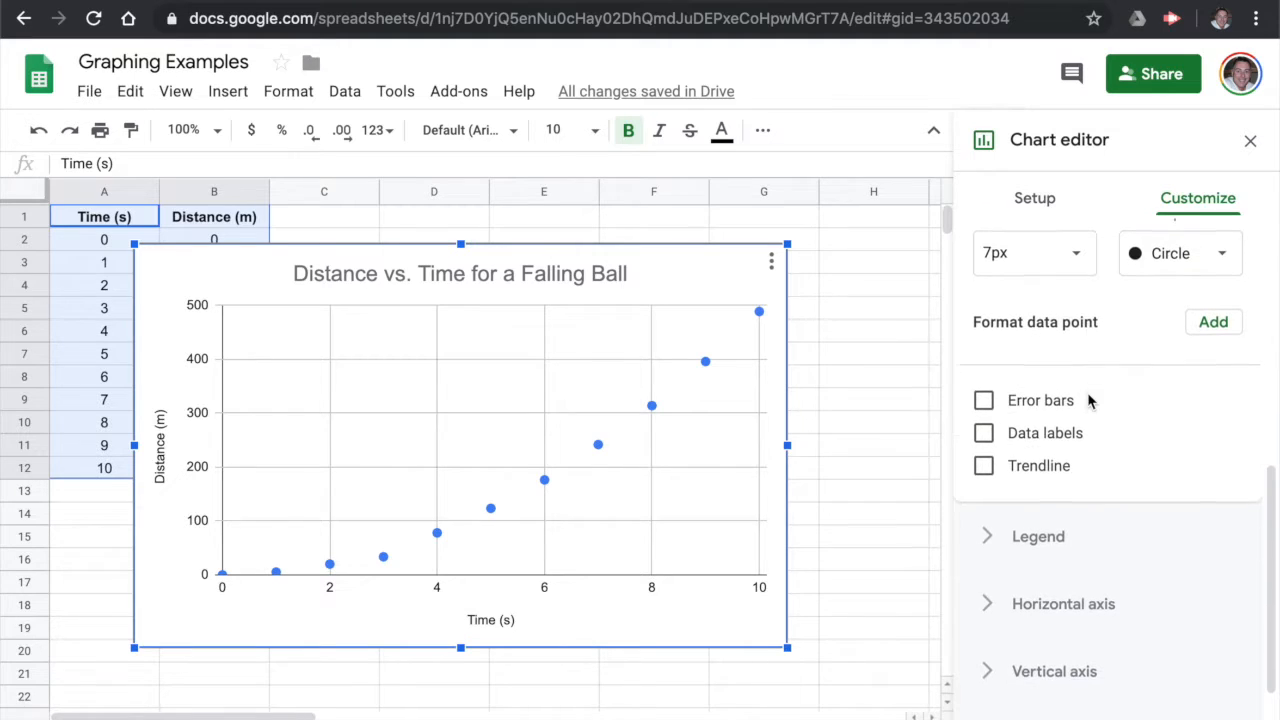
{"action": "left_click", "coordinate": [984, 467]}
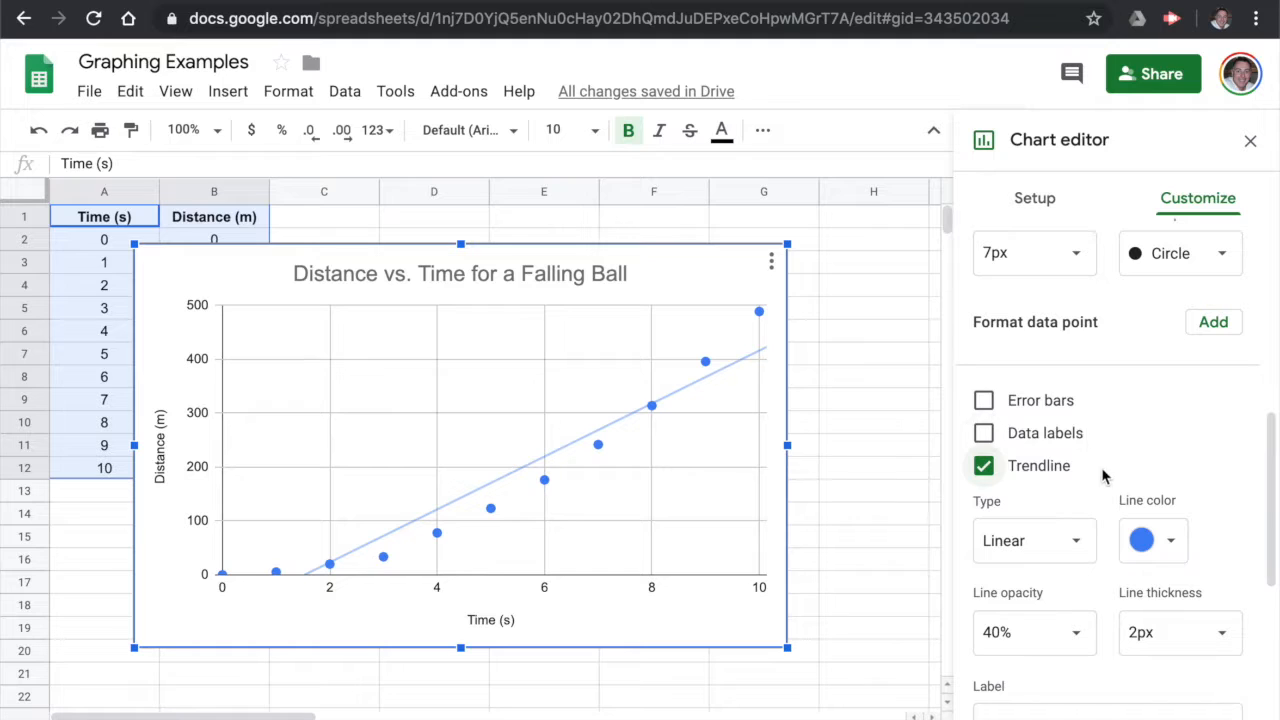
Try an Exponential trendline type on the Distance (m) series.
{"action": "scroll", "coordinate": [1101, 467], "scroll_direction": "down", "scroll_amount": 1}
{"action": "left_click", "coordinate": [1074, 449]}
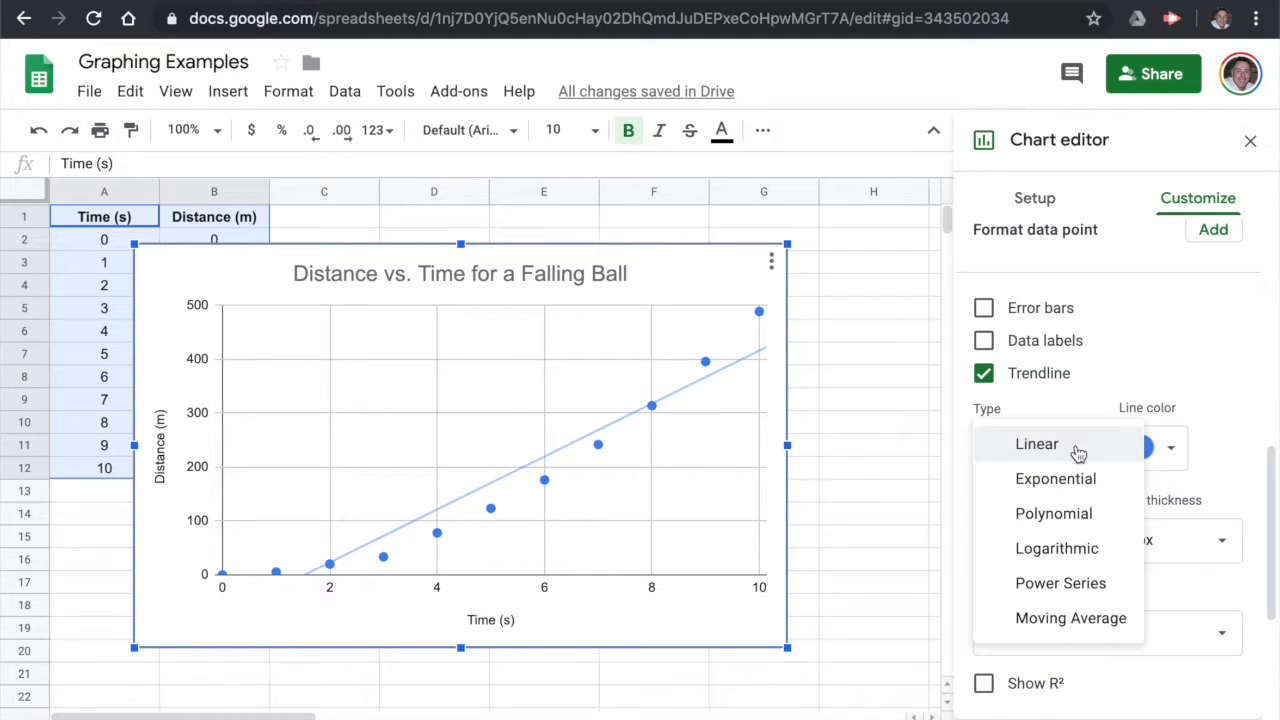
{"action": "left_click", "coordinate": [1062, 484]}
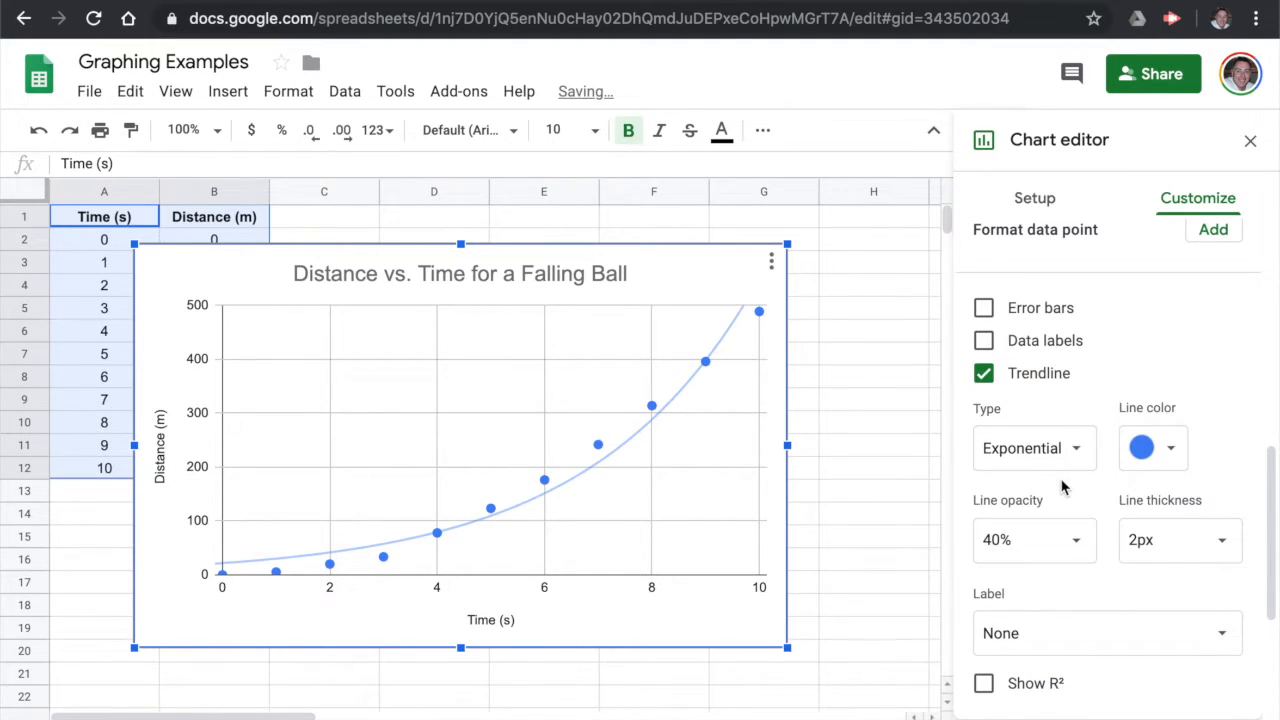
Set the trendline type of the Distance (m) series to Polynomial and collapse the series settings.
{"action": "left_click", "coordinate": [1070, 450]}
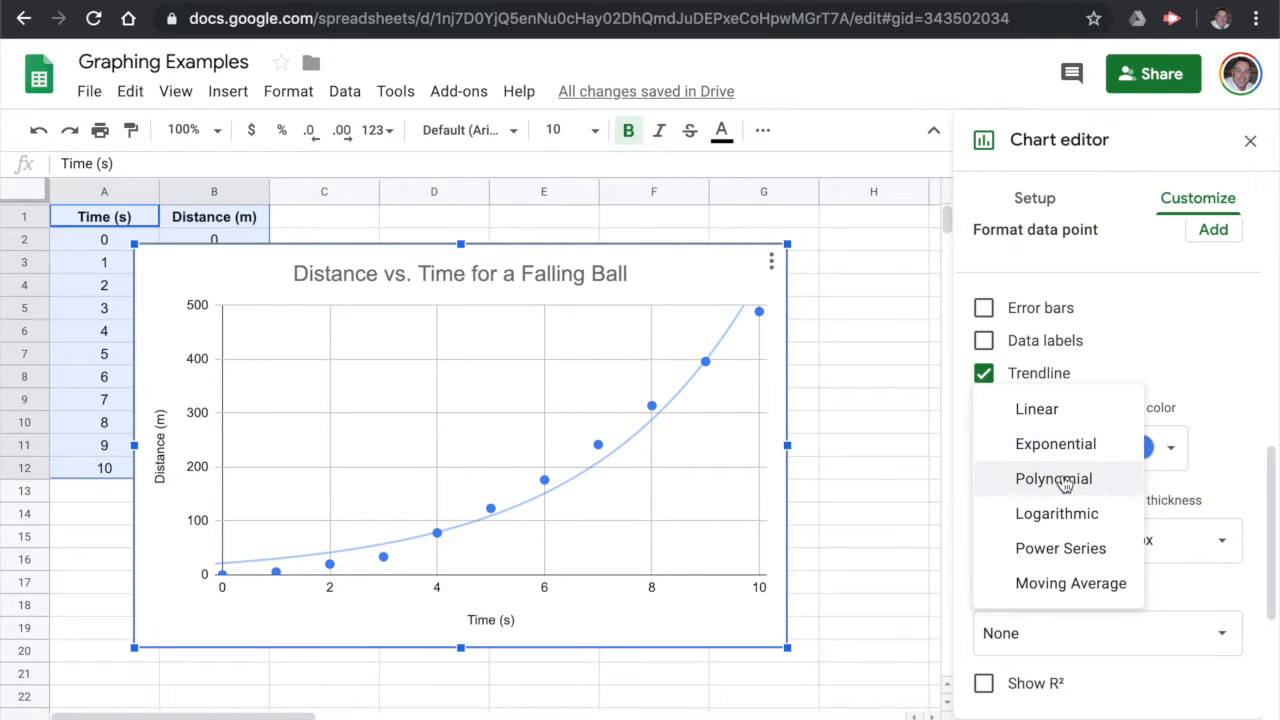
{"action": "left_click", "coordinate": [1063, 480]}
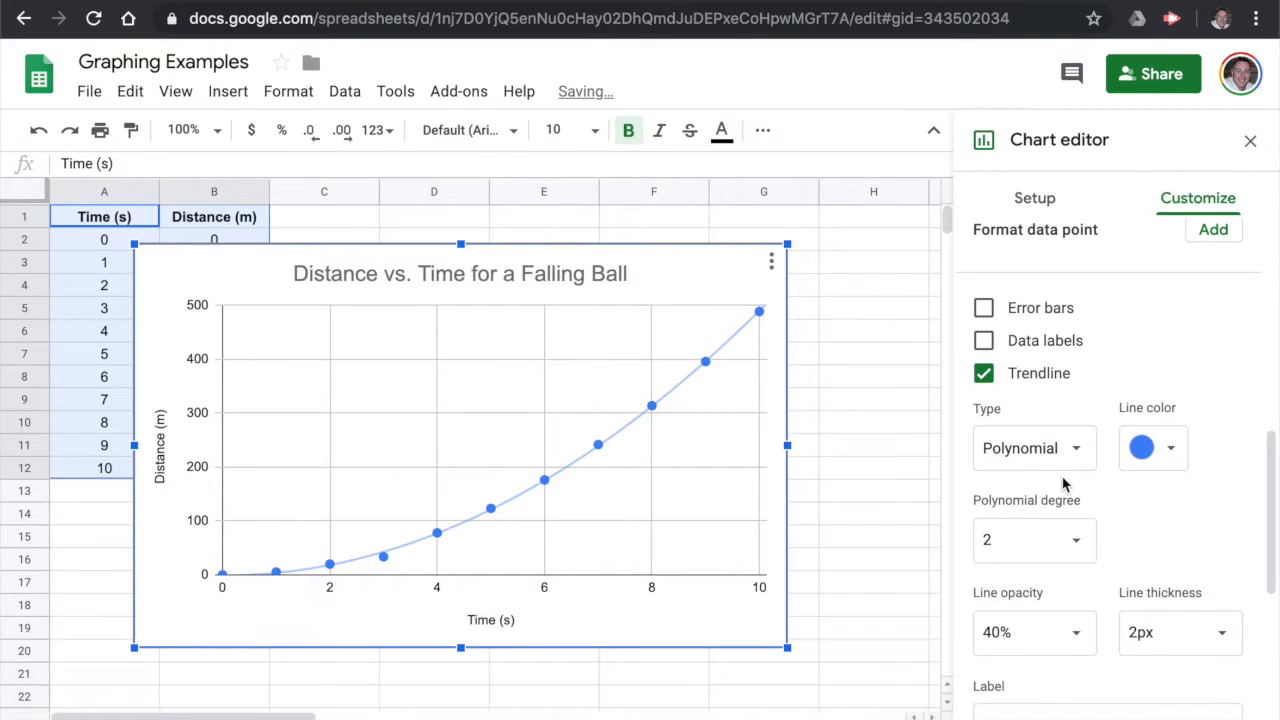
{"action": "scroll", "coordinate": [1100, 378], "scroll_direction": "up", "scroll_amount": 5}
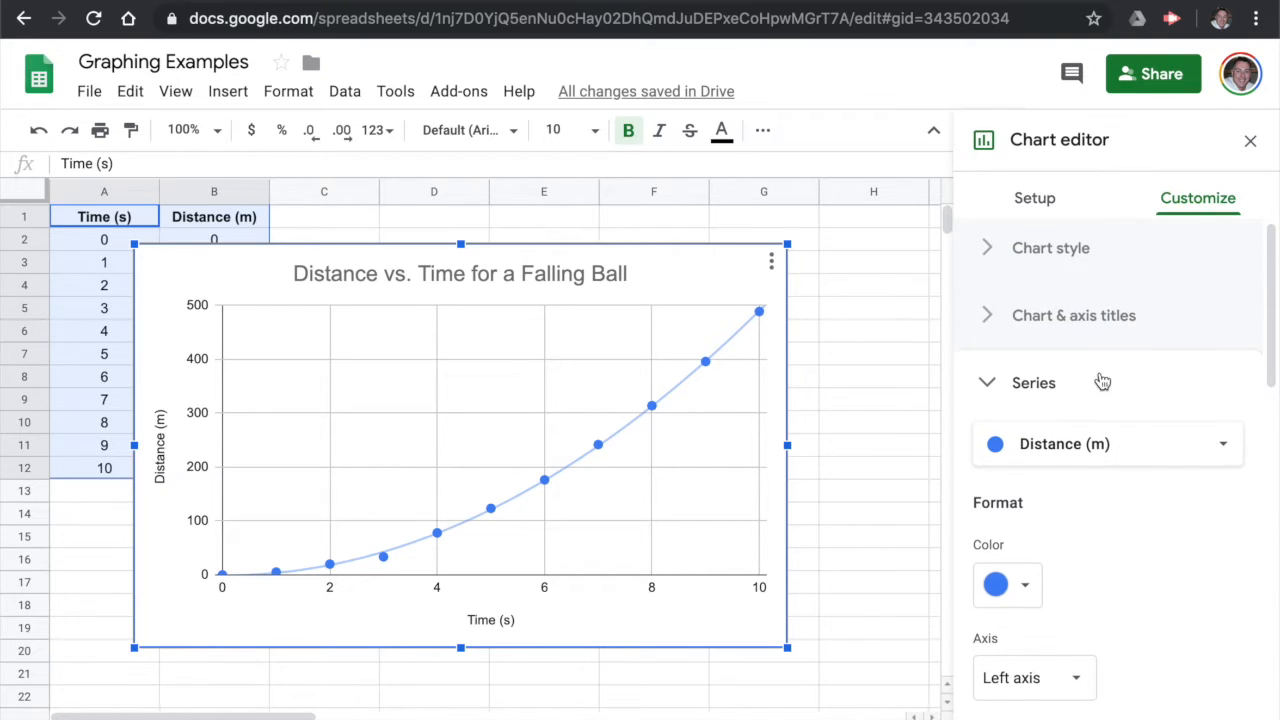
{"action": "left_click", "coordinate": [1028, 392]}
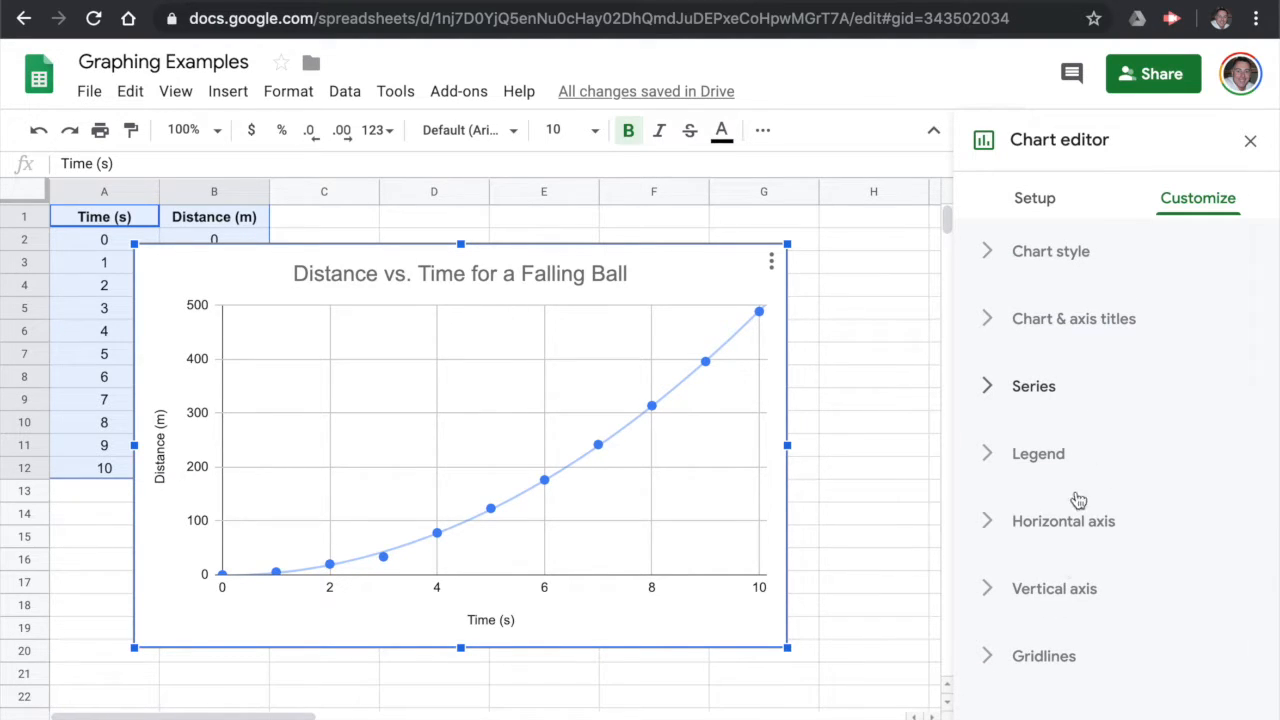
Set the minor gridline count for the falling ball chart's horizontal axis to 1.
{"action": "left_click", "coordinate": [1035, 657]}
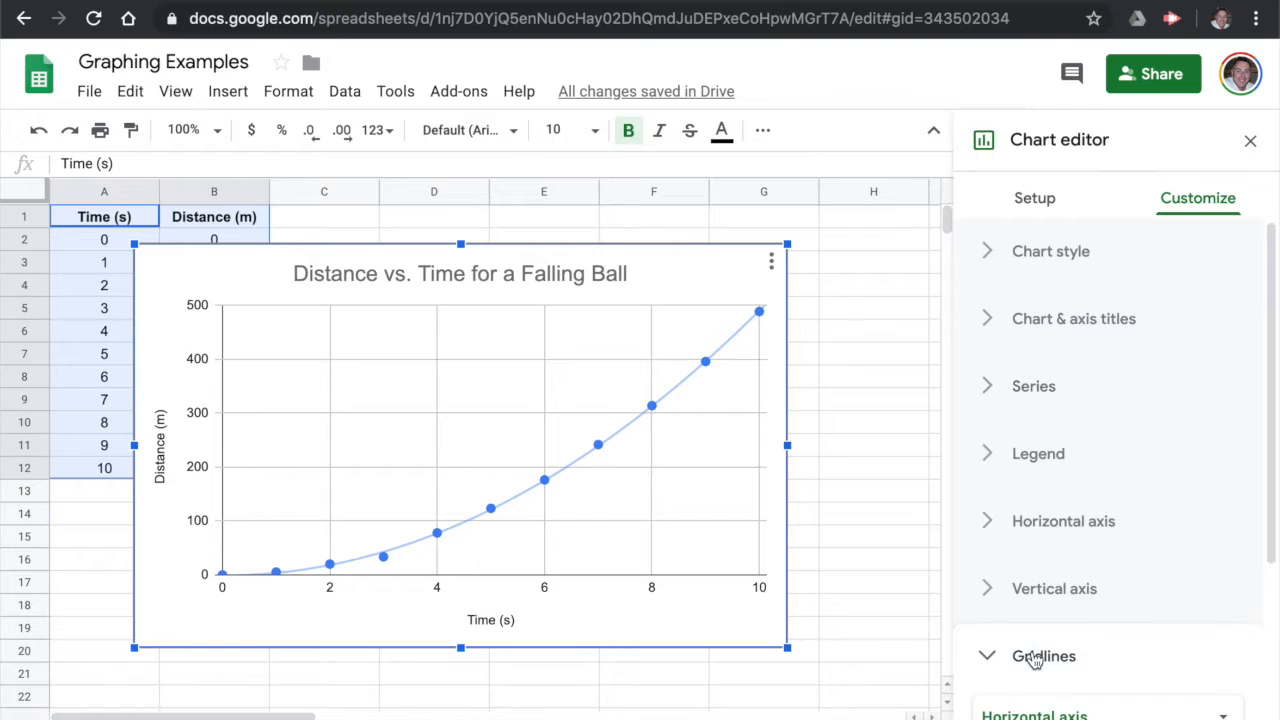
{"action": "scroll", "coordinate": [1100, 486], "scroll_direction": "down", "scroll_amount": 2}
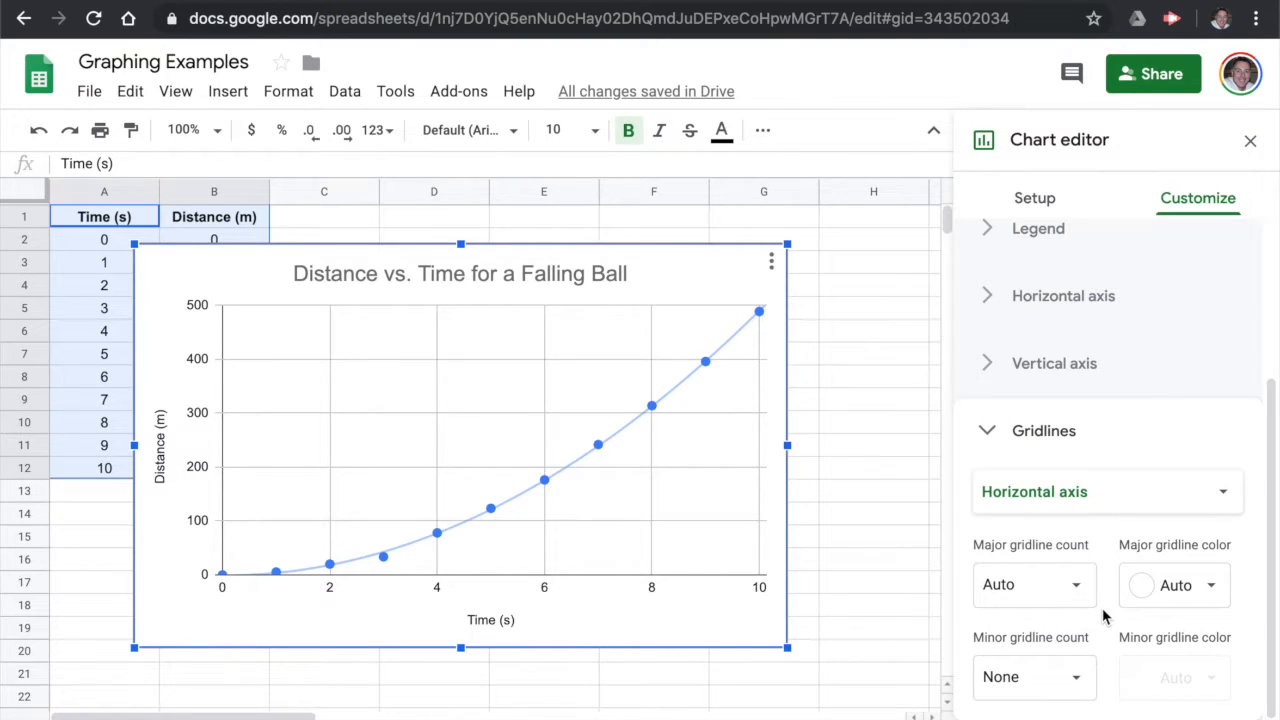
{"action": "left_click", "coordinate": [1075, 683]}
{"action": "left_click", "coordinate": [1033, 326]}
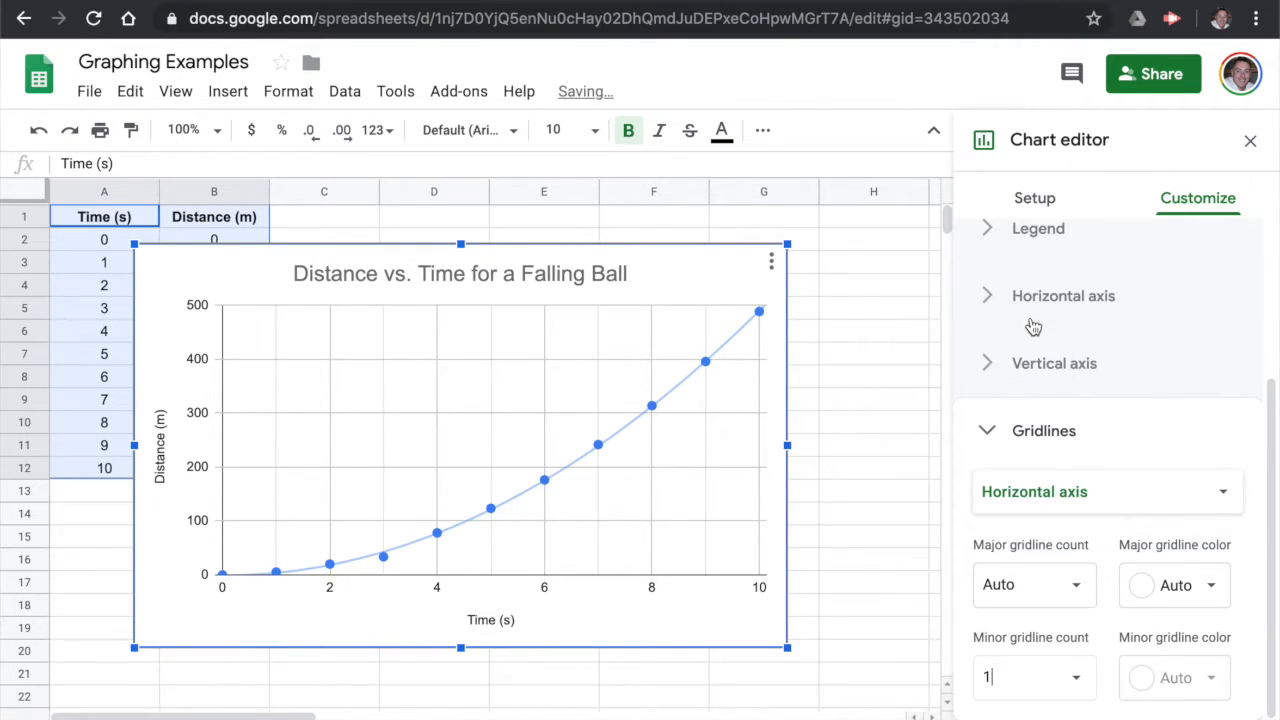
Set the minor gridline count for the chart's vertical axis to 4 and collapse the gridline settings.
{"action": "left_click", "coordinate": [1101, 499]}
{"action": "left_click", "coordinate": [1082, 526]}
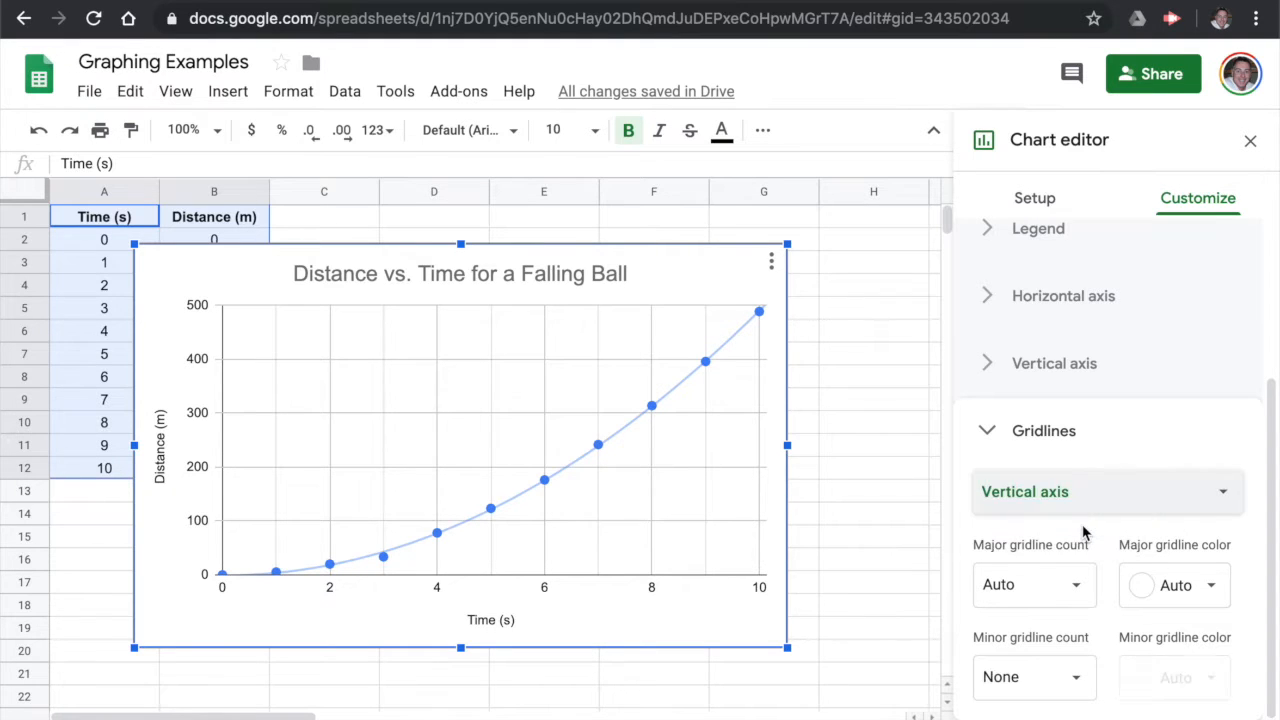
{"action": "left_click", "coordinate": [1077, 680]}
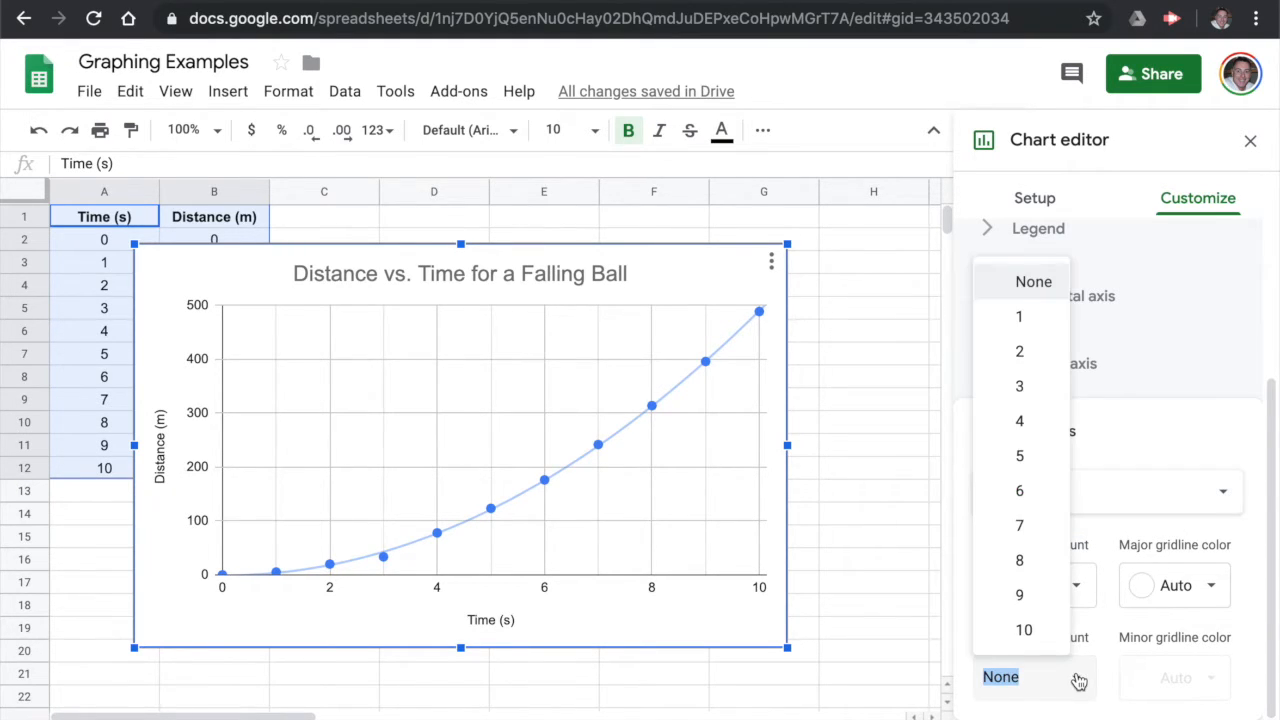
{"action": "left_click", "coordinate": [1031, 421]}
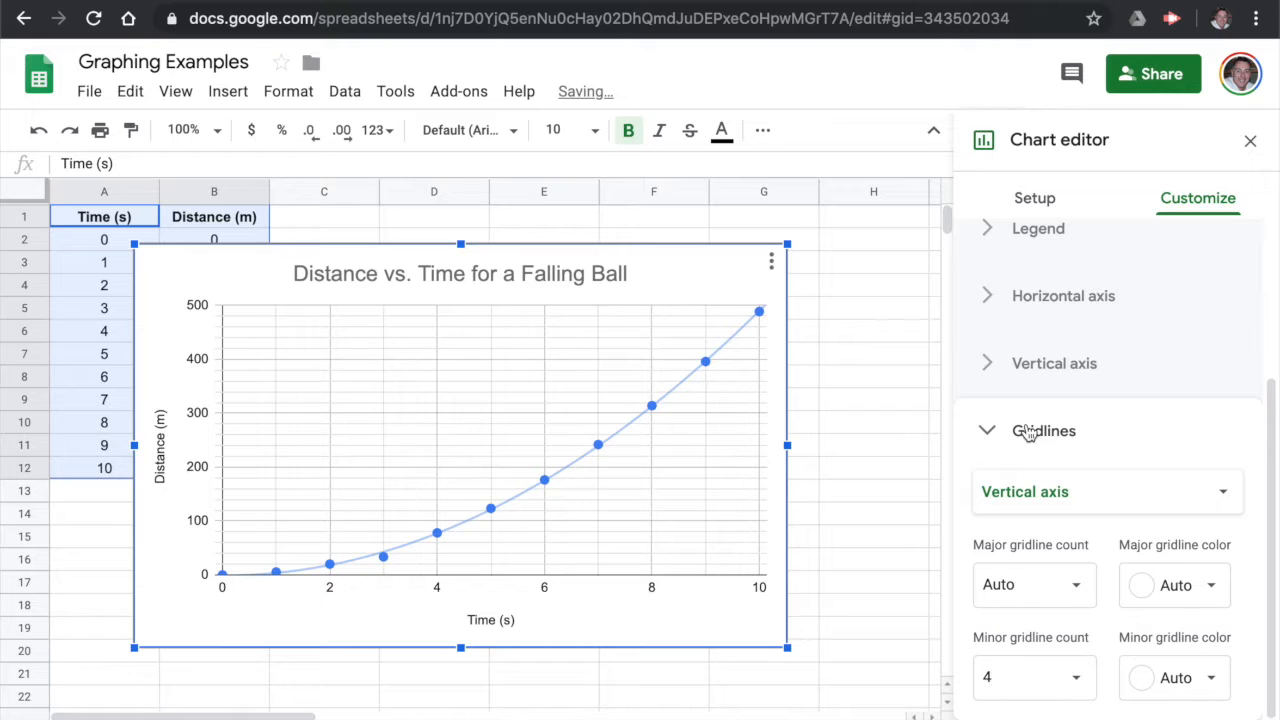
{"action": "left_click", "coordinate": [1057, 449]}
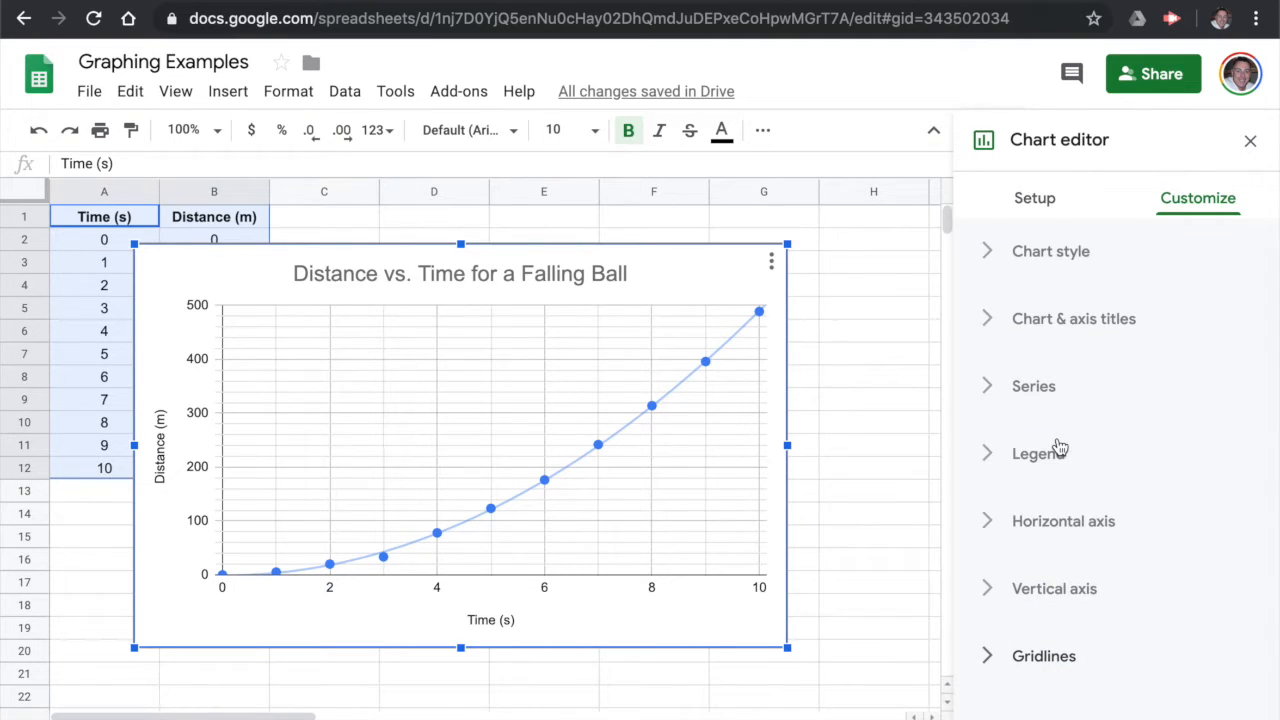
Close the chart editor and move the falling ball chart to its own sheet.
{"action": "left_click", "coordinate": [1251, 142]}
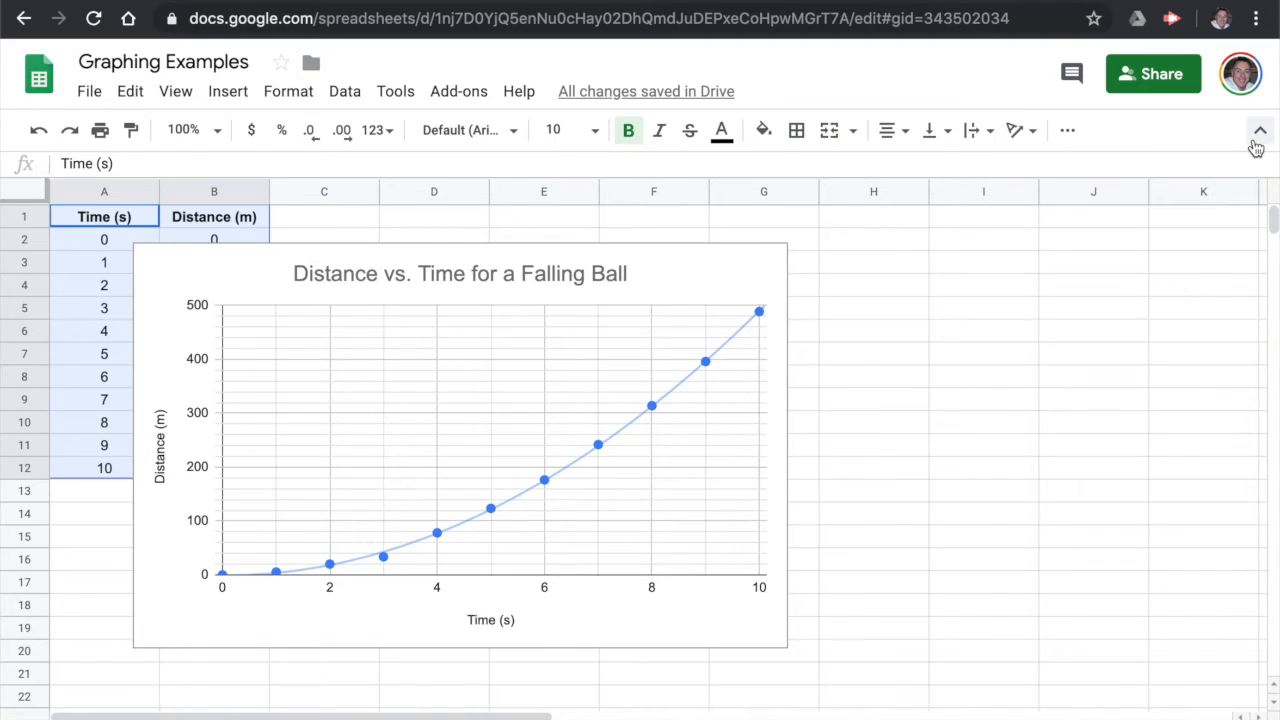
{"action": "left_click", "coordinate": [692, 280]}
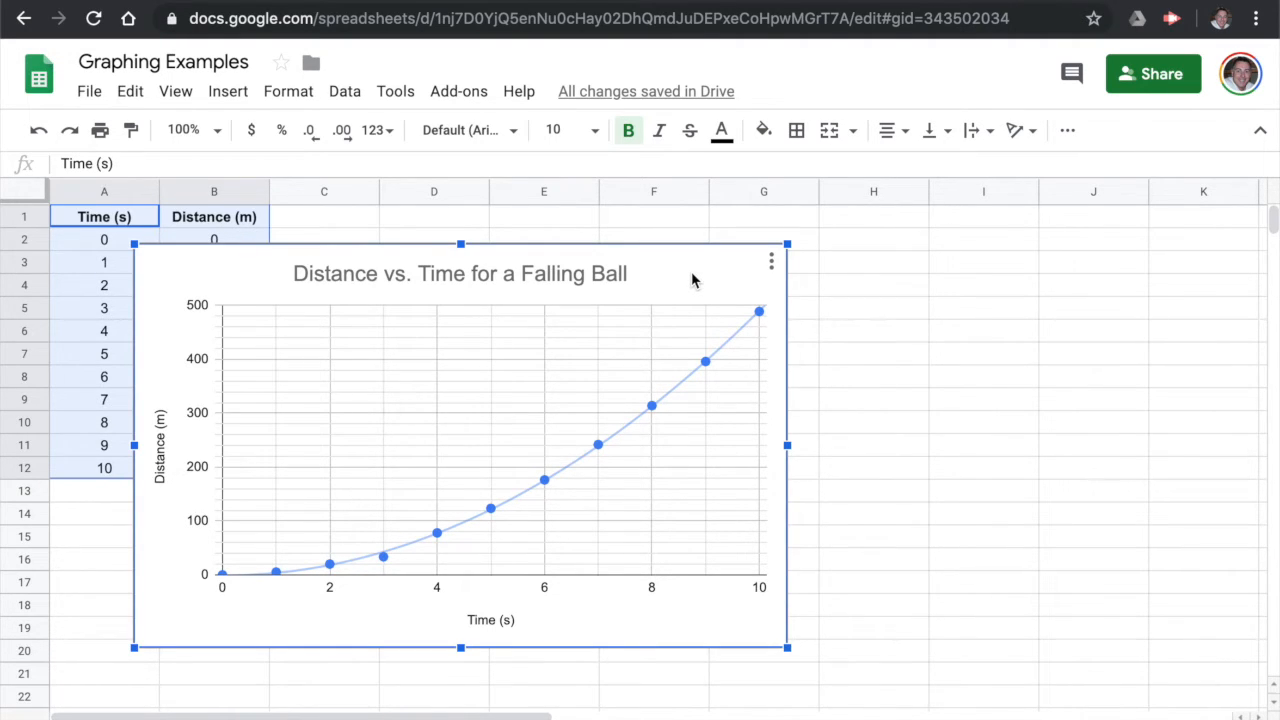
{"action": "left_click", "coordinate": [771, 266]}
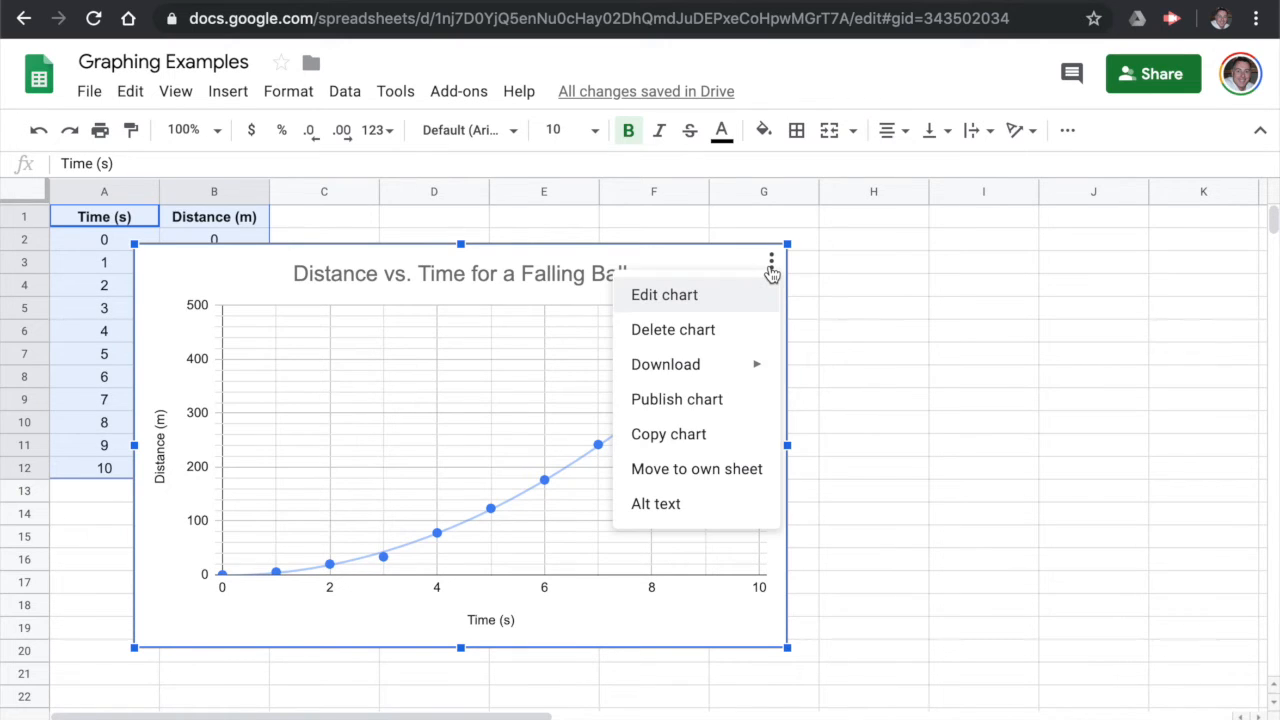
{"action": "left_click", "coordinate": [726, 474]}
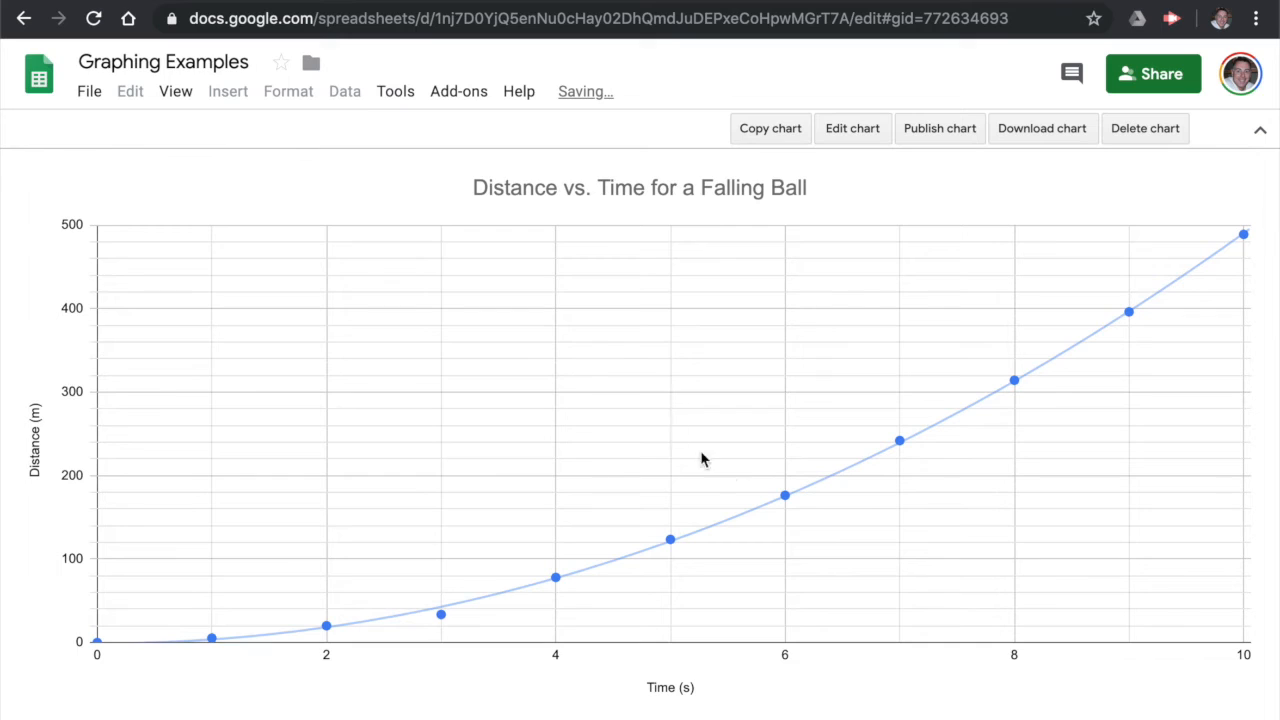